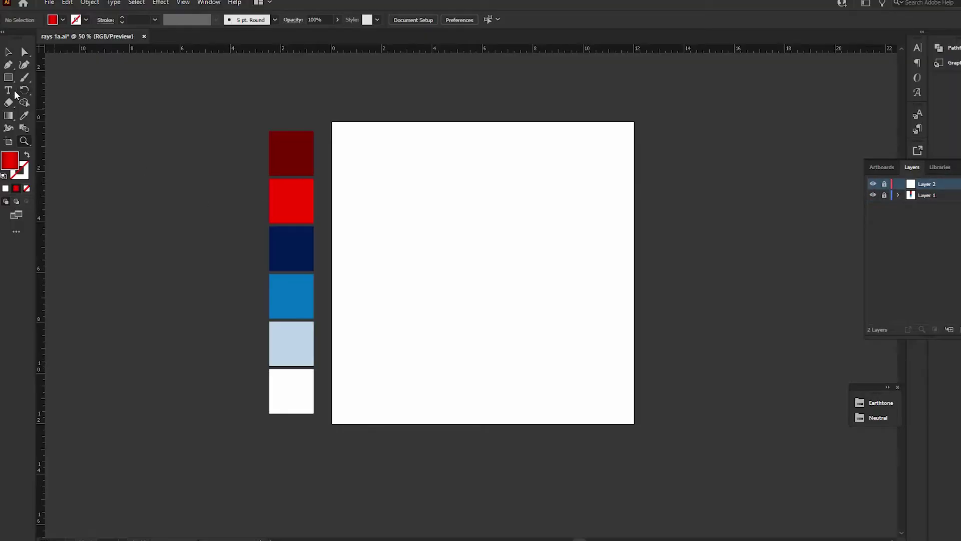
# Step: Draw a navy circle with a smaller white circle centred inside it
pyautogui.moveTo(8, 77); pyautogui.dragTo(31, 99)
pyautogui.moveTo(435, 201); pyautogui.dragTo(550, 316)
pyautogui.click(62, 20)
pyautogui.click(50, 75)
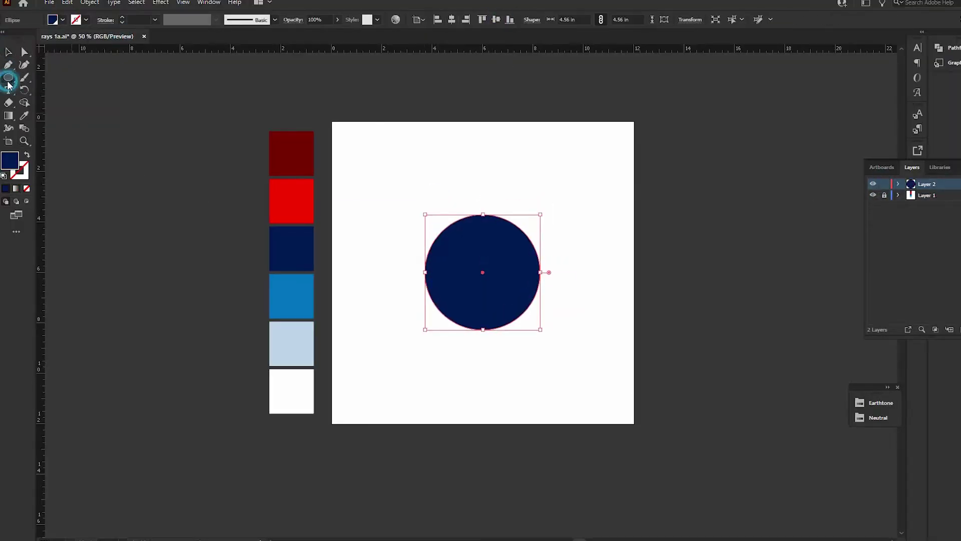
pyautogui.moveTo(416, 170); pyautogui.dragTo(524, 278)
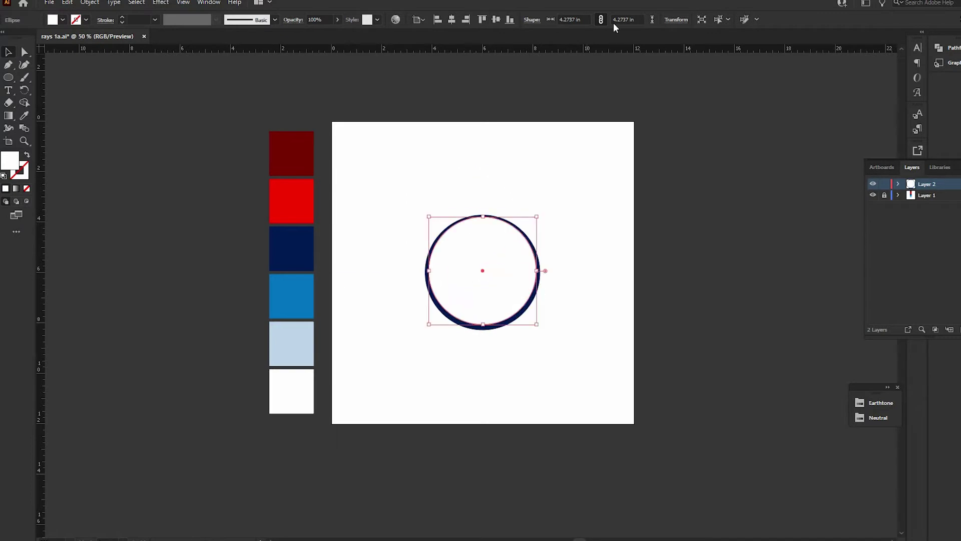
pyautogui.click(622, 19)
pyautogui.click(452, 19)
pyautogui.click(461, 272)
# Step: Make an offset light-blue copy of the inner circle and resize the white circle into a crescent
pyautogui.click(67, 3)
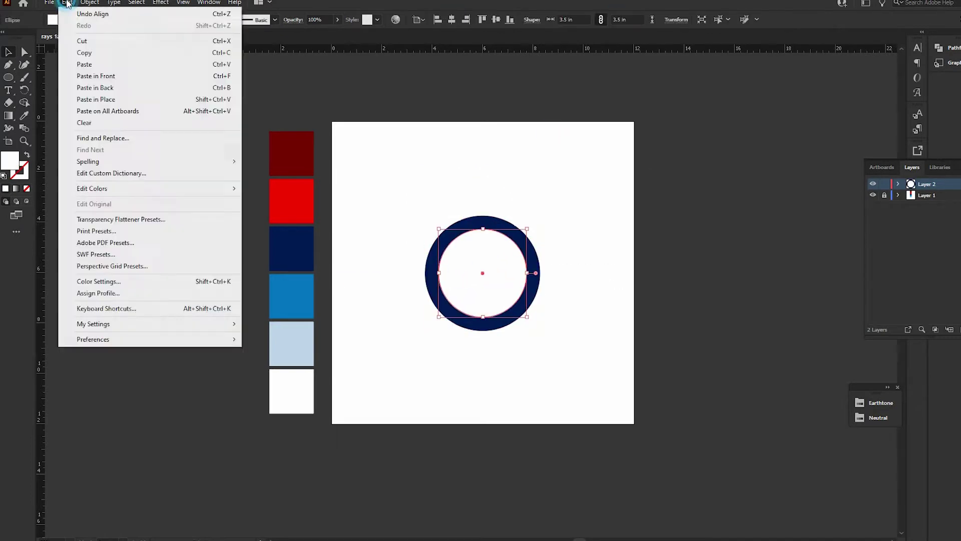
pyautogui.moveTo(461, 272); pyautogui.dragTo(436, 260)
pyautogui.click(62, 20)
pyautogui.click(515, 262)
pyautogui.press(',')
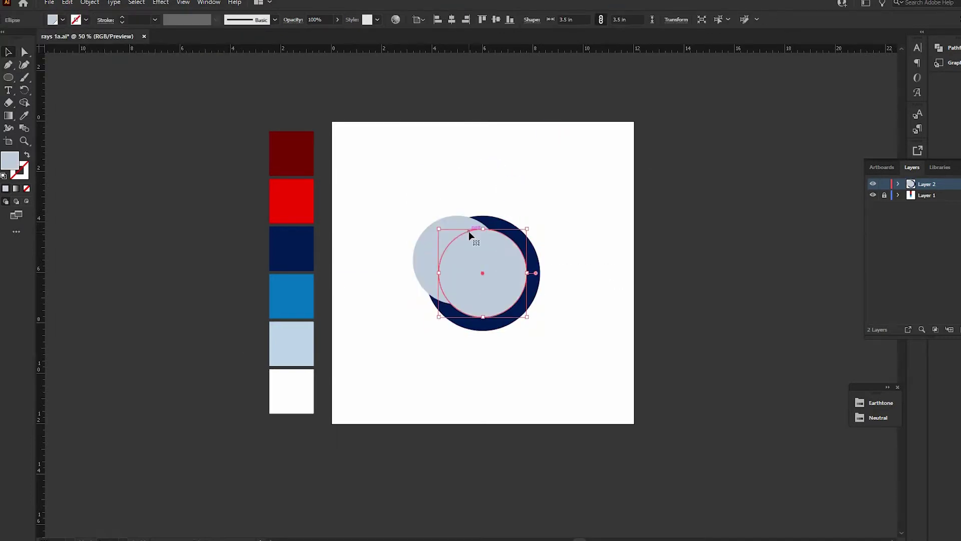
pyautogui.hotkey('ctrl', 'z')
pyautogui.moveTo(489, 279); pyautogui.dragTo(521, 315)
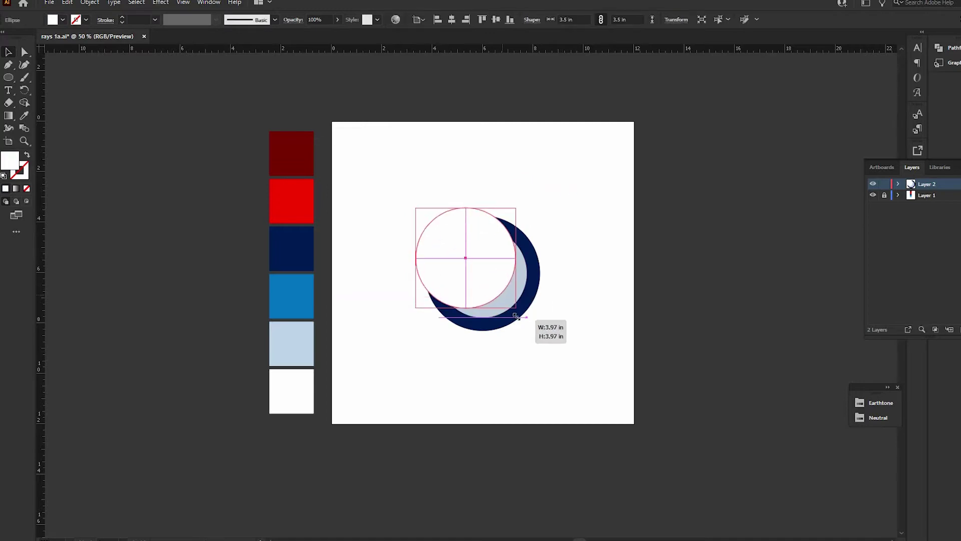
pyautogui.click(566, 243)
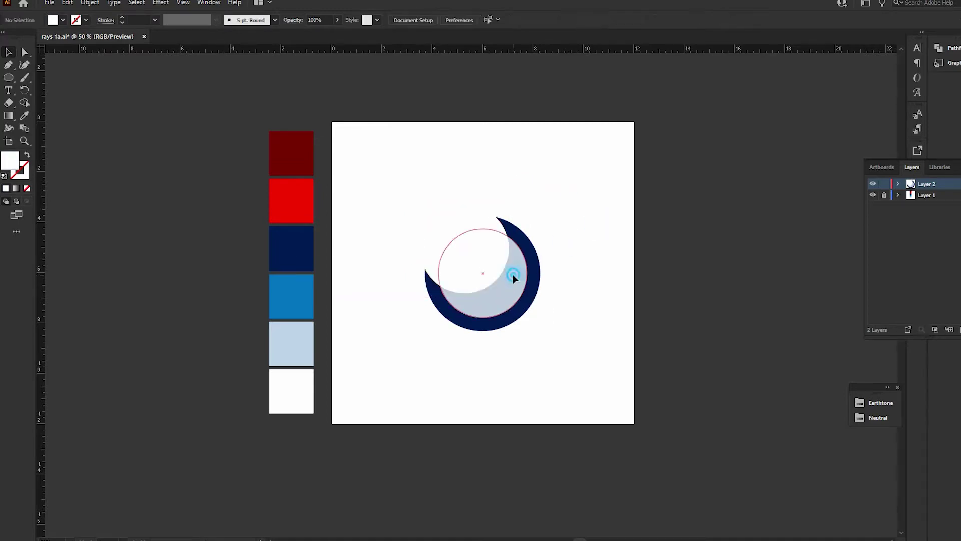
# Step: Trim the overlapping circles with Shape Builder into the crescent shadow and add a new layer
pyautogui.hotkey('ctrl', 'a')
pyautogui.click(23, 101)
pyautogui.click(12, 46)
pyautogui.click(514, 162)
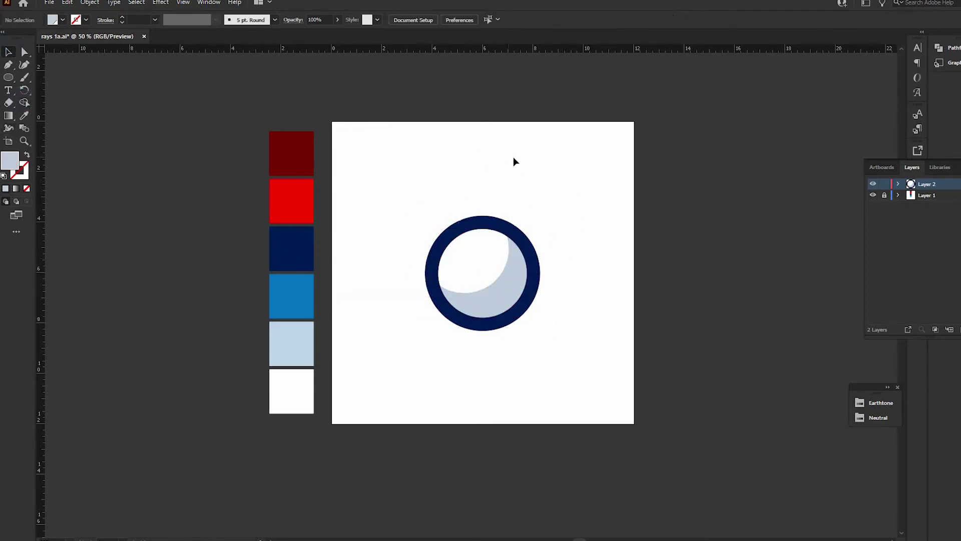
pyautogui.click(422, 296)
pyautogui.hotkey('ctrl', 'l')
# Step: Paint a curved light-blue seam down the ball's left side with the Paintbrush
pyautogui.press('b')
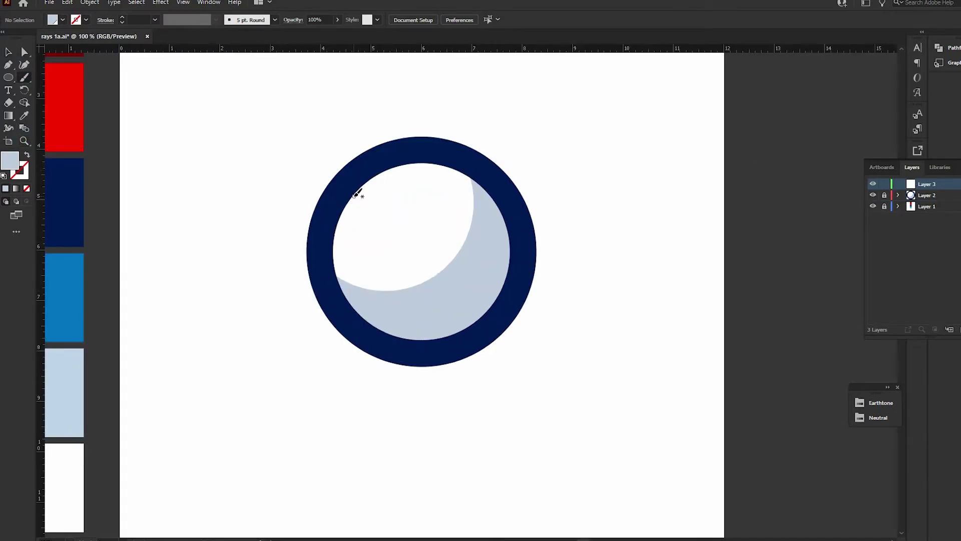
pyautogui.moveTo(379, 216); pyautogui.dragTo(354, 300)
pyautogui.hotkey('ctrl', 'z')
pyautogui.moveTo(363, 188); pyautogui.dragTo(357, 308)
# Step: On a new layer, draw the first stitch with a basic brush and tapered width profile
pyautogui.click(950, 329)
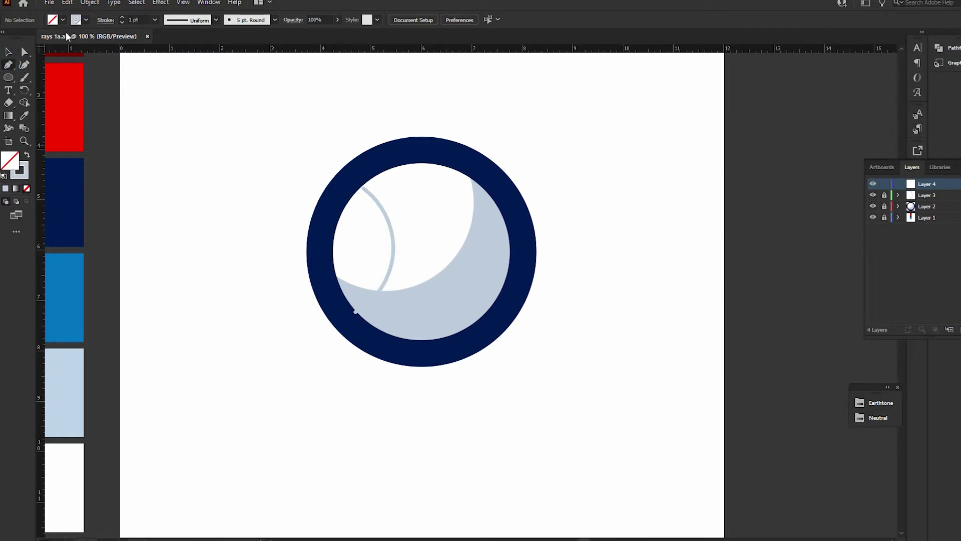
pyautogui.press('p')
pyautogui.click(275, 20)
pyautogui.click(230, 35)
pyautogui.click(216, 20)
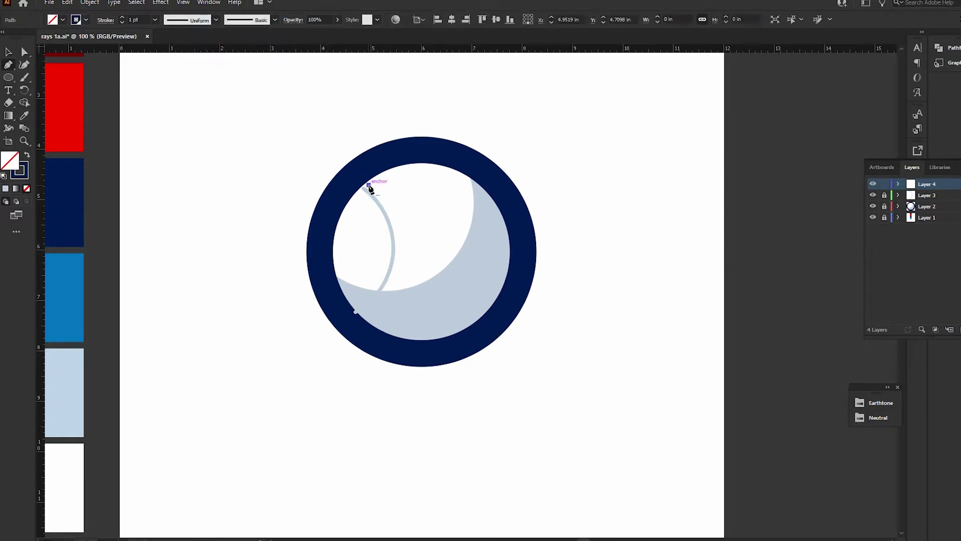
pyautogui.click(368, 196)
pyautogui.click(360, 185)
pyautogui.press('v')
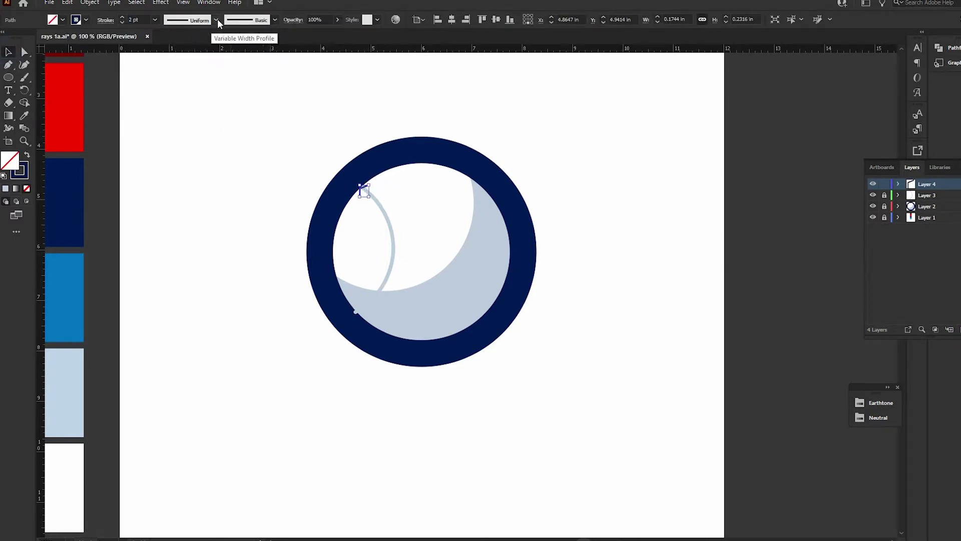
pyautogui.click(190, 50)
# Step: Zoom into the seam and draw chevron stitches along its upper part
pyautogui.press('z')
pyautogui.click(459, 264)
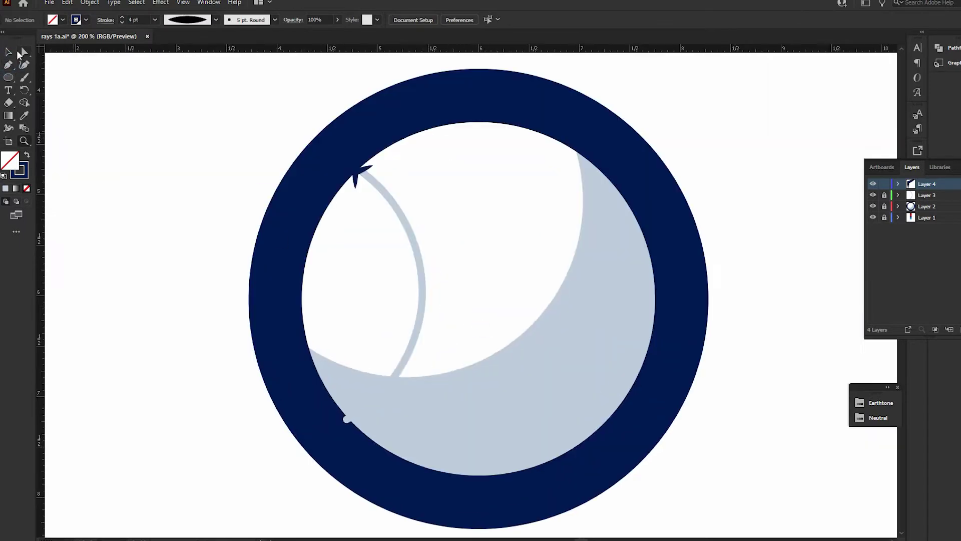
pyautogui.click(8, 64)
pyautogui.moveTo(373, 185); pyautogui.dragTo(369, 194)
pyautogui.press('p')
pyautogui.click(392, 184)
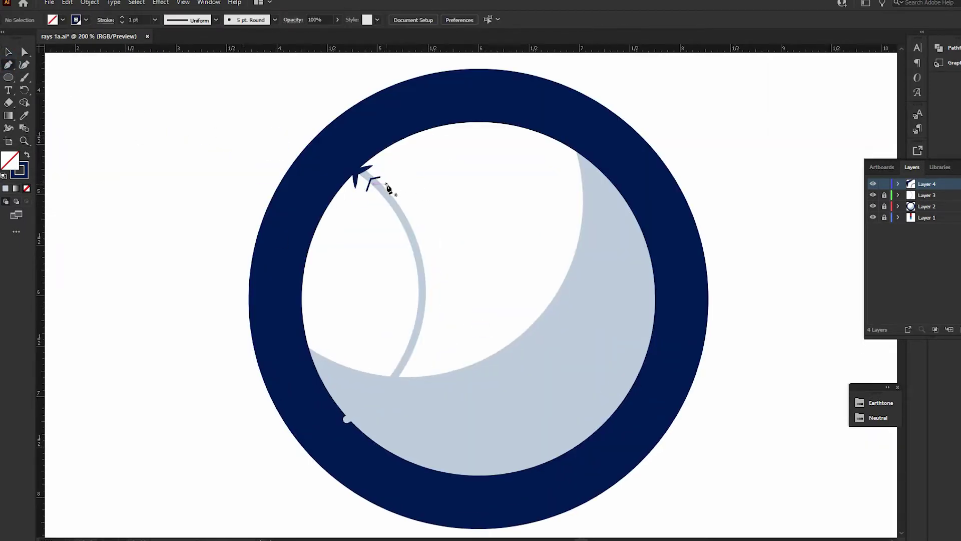
pyautogui.click(377, 200)
pyautogui.click(401, 195)
pyautogui.moveTo(387, 198); pyautogui.dragTo(387, 212)
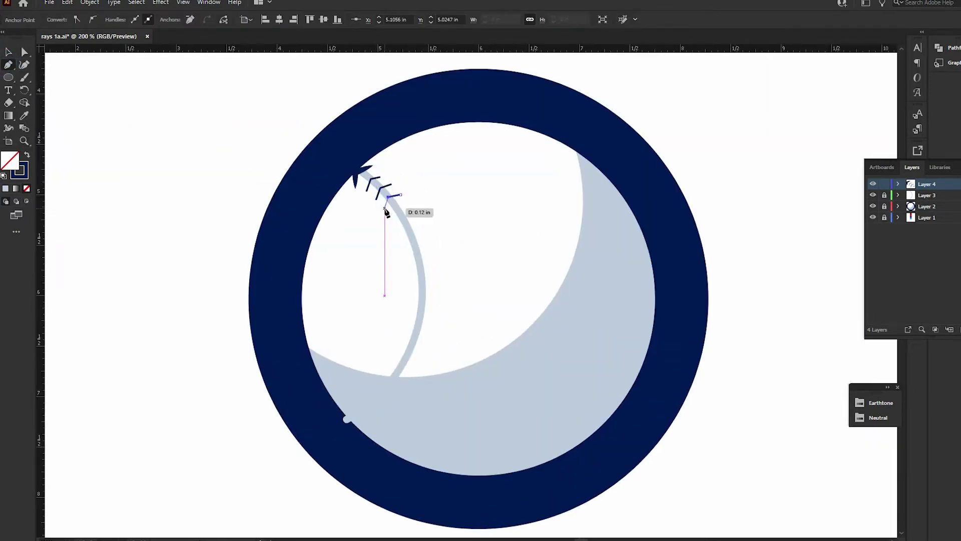
pyautogui.click(408, 206)
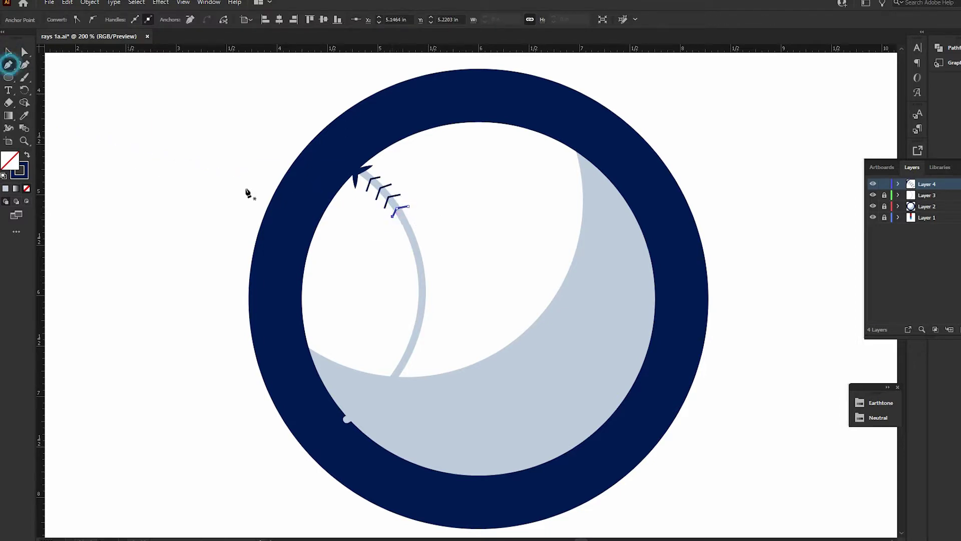
pyautogui.click(416, 220)
pyautogui.click(401, 228)
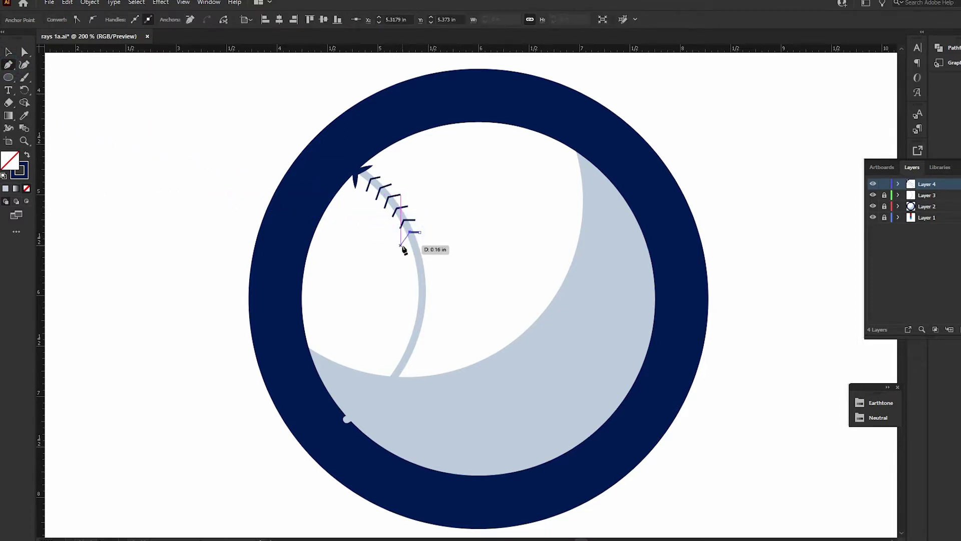
# Step: Continue the chevron stitches down to the seam's end, then select them all
pyautogui.moveTo(404, 249)
pyautogui.mouseDown()
pyautogui.moveTo(406, 242)
pyautogui.moveTo(411, 287)
pyautogui.mouseUp()
pyautogui.click(429, 249)
pyautogui.click(428, 279)
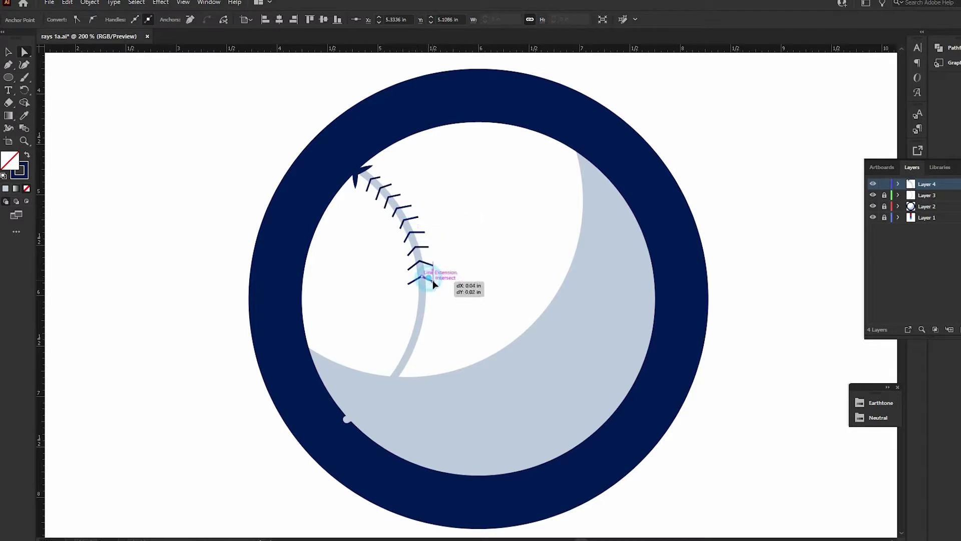
pyautogui.click(410, 298)
pyautogui.click(422, 290)
pyautogui.click(411, 311)
pyautogui.click(422, 303)
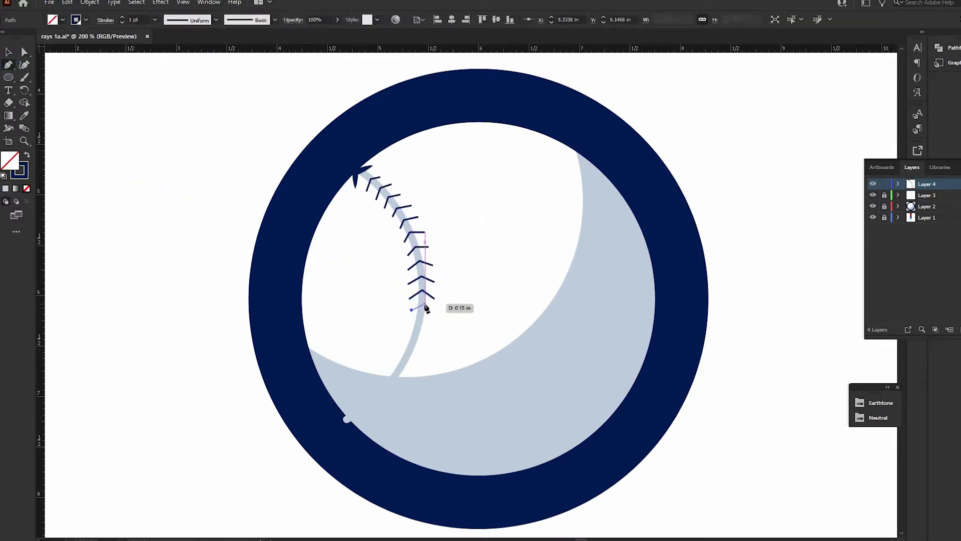
pyautogui.click(408, 322)
pyautogui.click(420, 319)
pyautogui.click(433, 325)
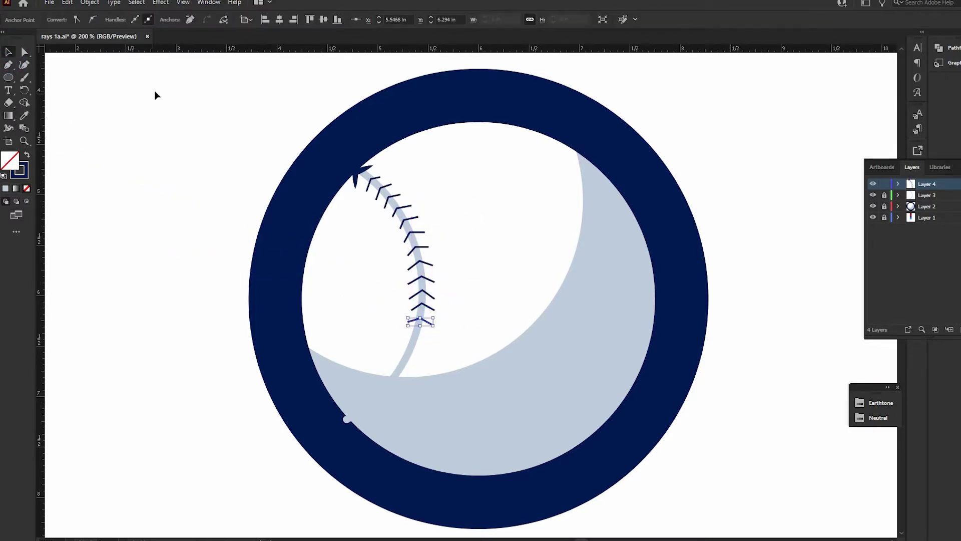
pyautogui.press('v')
pyautogui.hotkey('ctrl', 'a')
pyautogui.click(170, 83)
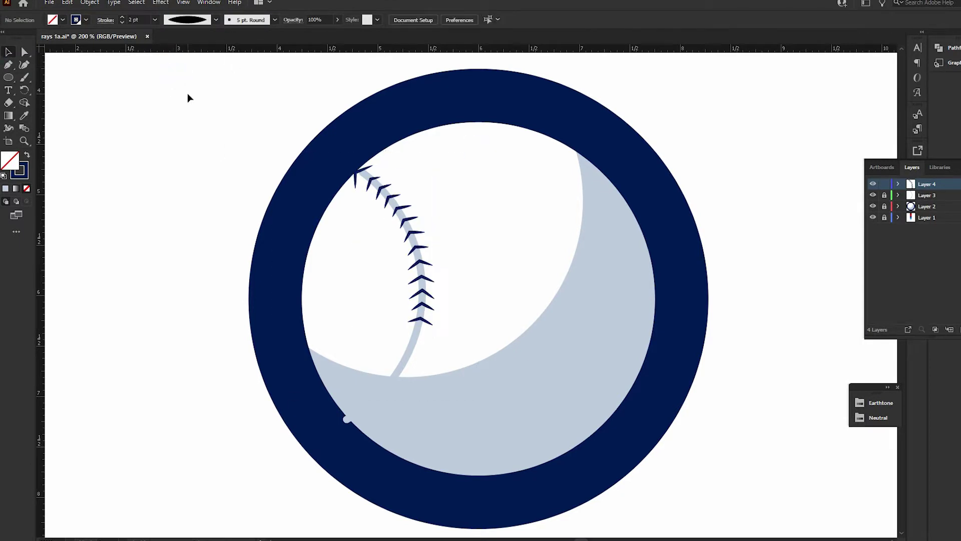
# Step: Copy the left stitch row, reflect it horizontally and move it to the ball's right side
pyautogui.click(455, 152)
pyautogui.moveTo(452, 220); pyautogui.dragTo(351, 327)
pyautogui.click(67, 2)
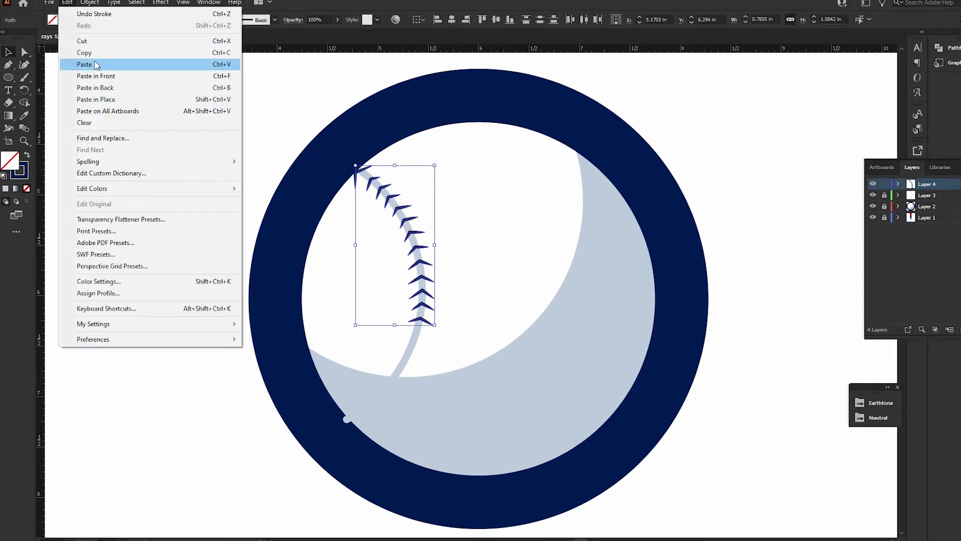
pyautogui.click(340, 28)
pyautogui.moveTo(368, 259); pyautogui.dragTo(536, 276)
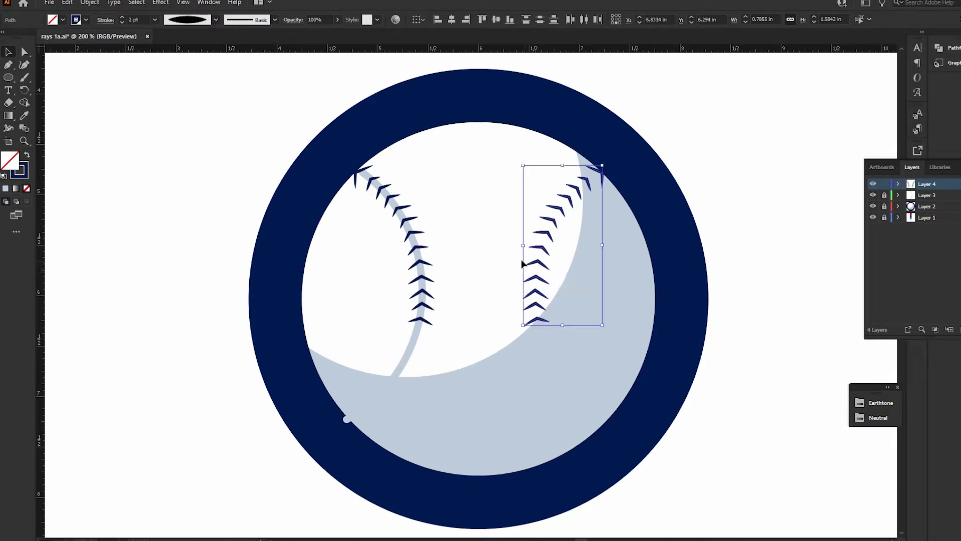
# Step: Hide the seam and group both stitch rows together
pyautogui.click(872, 194)
pyautogui.moveTo(711, 123); pyautogui.dragTo(215, 390)
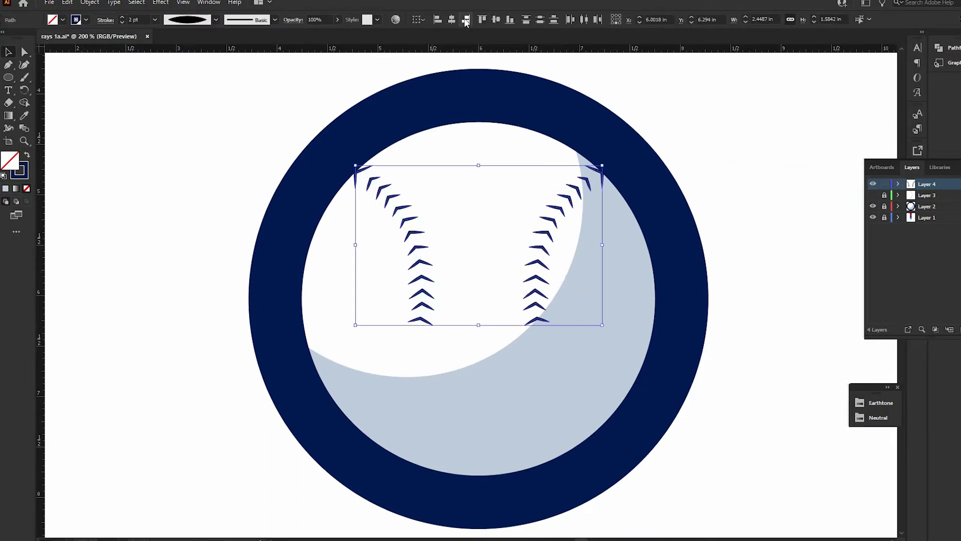
pyautogui.rightClick(432, 243)
pyautogui.click(458, 306)
pyautogui.click(549, 243)
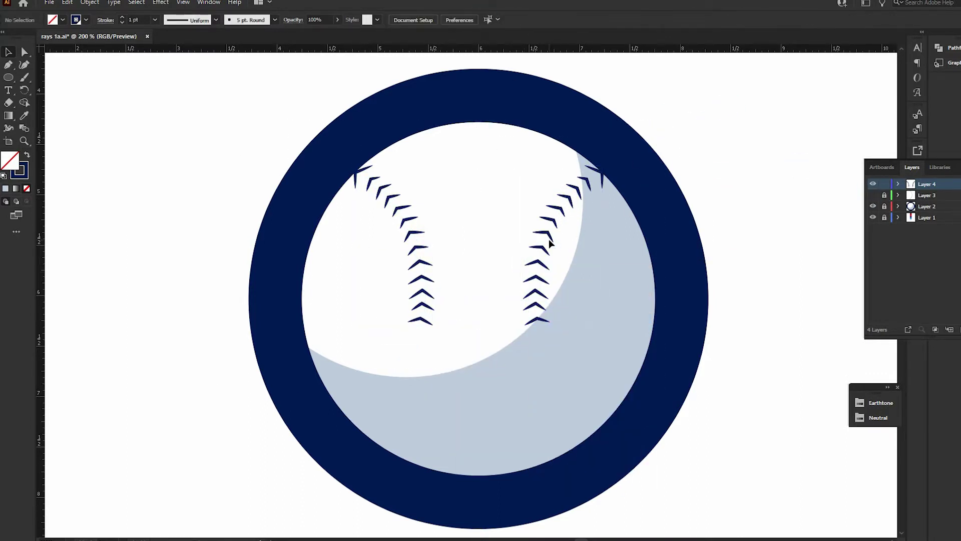
# Step: Delete the seam layer and the unused extra layer, then zoom out to the artboard
pyautogui.click(920, 195)
pyautogui.press('Delete')
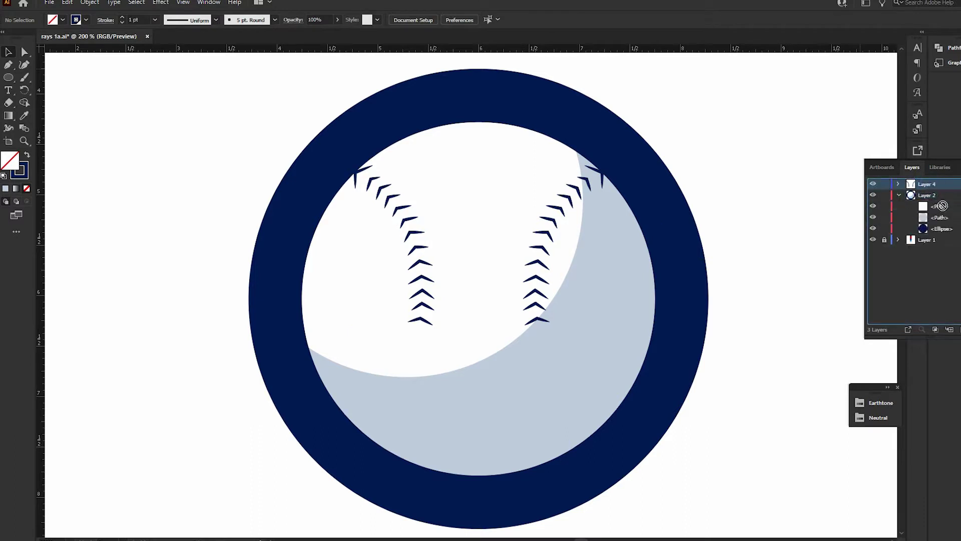
pyautogui.press('z')
pyautogui.keyDown('alt'); pyautogui.click(230, 157); pyautogui.keyUp('alt')
pyautogui.keyDown('alt'); pyautogui.click(364, 183); pyautogui.keyUp('alt')
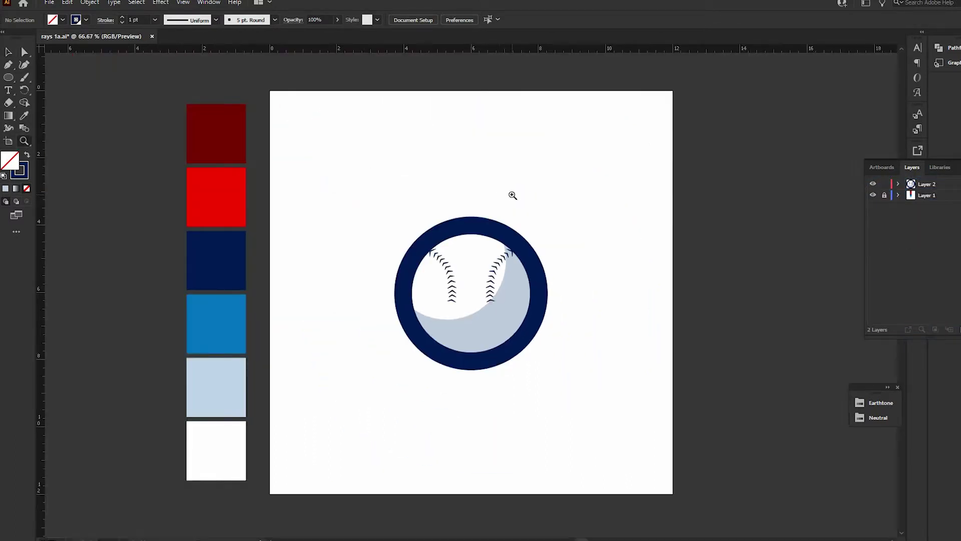
# Step: Draw a navy rectangle above the baseball and start typing RAYS
pyautogui.press('m')
pyautogui.moveTo(378, 125); pyautogui.dragTo(548, 197)
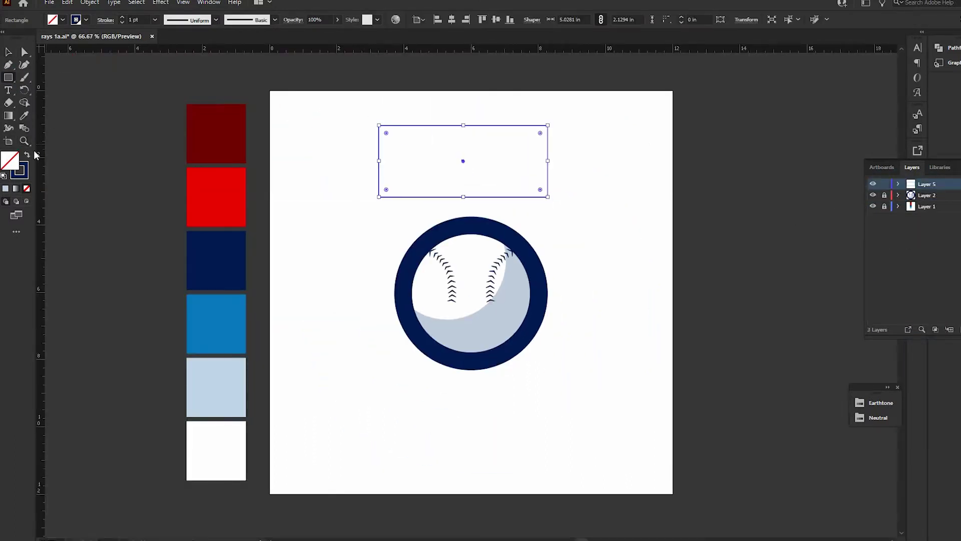
pyautogui.hotkey('shift', 'x')
pyautogui.press('t')
pyautogui.click(314, 195)
pyautogui.write('RA')
# Step: Set RAYS to Poppins Black at 87 pt and move it into the navy box
pyautogui.click(371, 19)
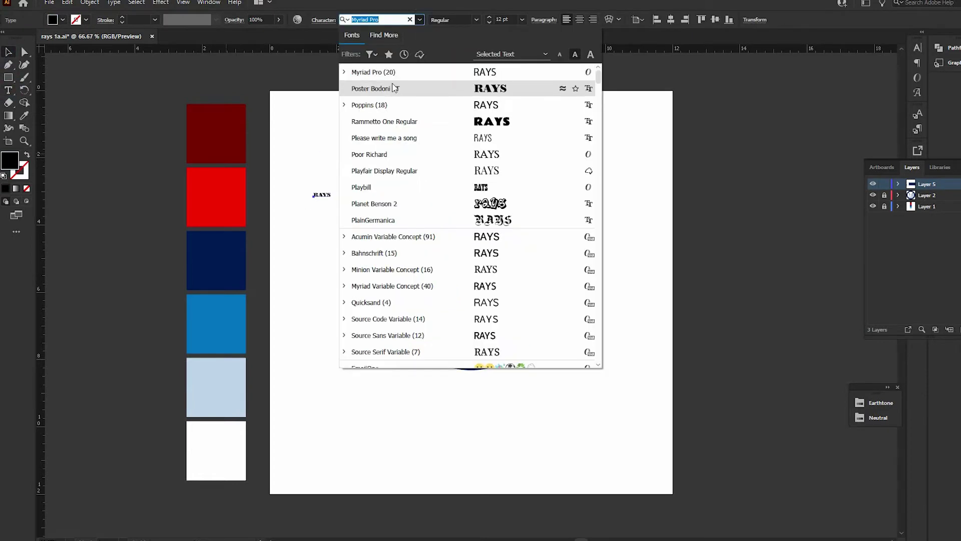
pyautogui.click(403, 106)
pyautogui.click(476, 20)
pyautogui.click(456, 66)
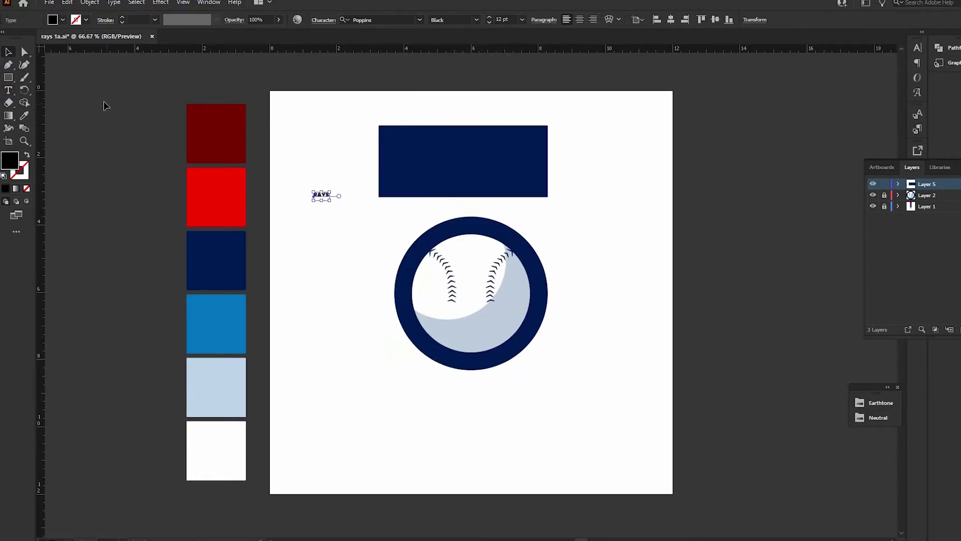
pyautogui.write('87')
pyautogui.press('Return')
pyautogui.moveTo(367, 182); pyautogui.dragTo(440, 161)
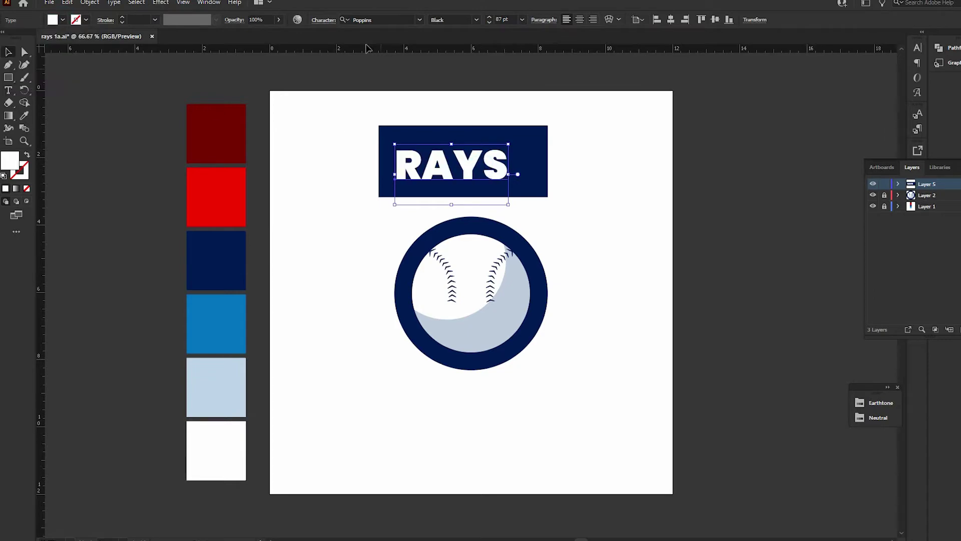
# Step: Switch RAYS to Passion One, enlarge it to fill the box, and paste a backup copy
pyautogui.click(419, 19)
pyautogui.scroll(-5, 595, 270)
pyautogui.scroll(10, 612, 277)
pyautogui.scroll(3, 616, 259)
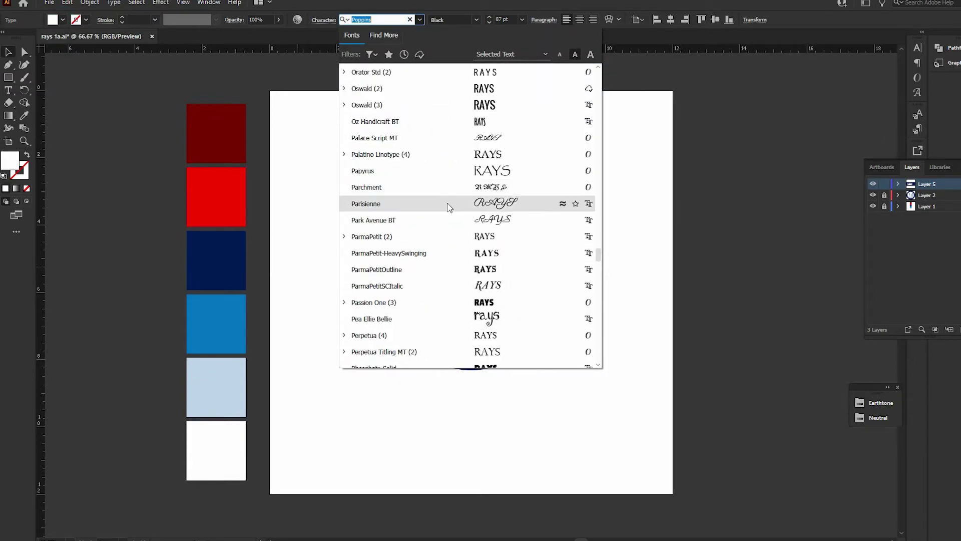
pyautogui.click(449, 221)
pyautogui.click(476, 19)
pyautogui.moveTo(489, 171)
pyautogui.mouseDown()
pyautogui.moveTo(561, 167)
pyautogui.moveTo(525, 174)
pyautogui.mouseUp()
pyautogui.hotkey('ctrl', 'c')
pyautogui.hotkey('ctrl', 'v')
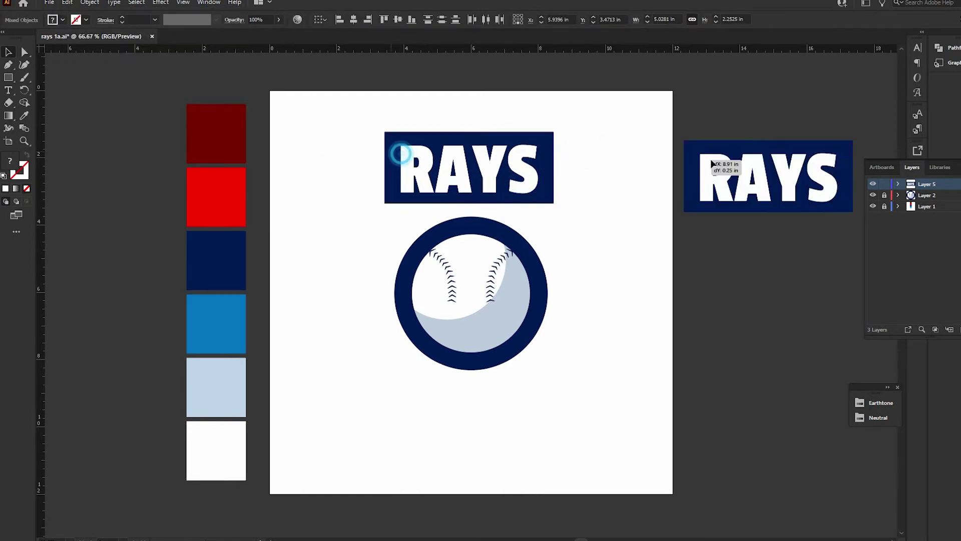
# Step: Set RAYS to 172 pt in the Character panel and convert it to outlines
pyautogui.click(532, 170)
pyautogui.hotkey('ctrl', 't')
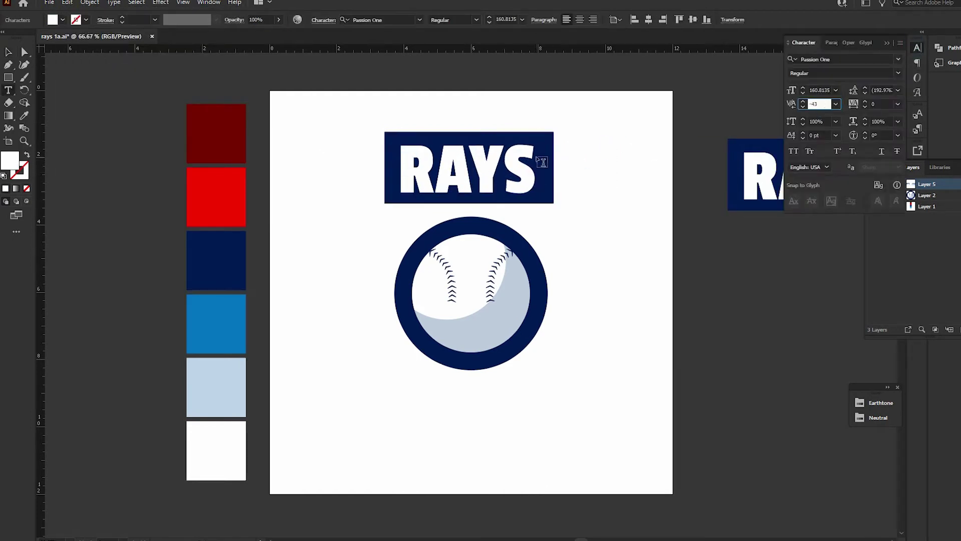
pyautogui.doubleClick(504, 156)
pyautogui.hotkey('ctrl', 'a')
pyautogui.tripleClick(819, 90)
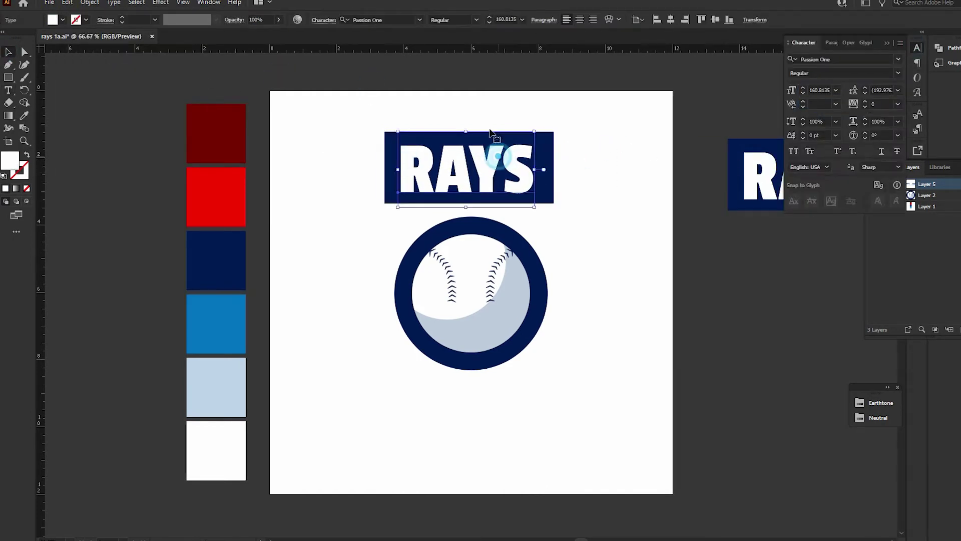
pyautogui.write('172')
pyautogui.press('Return')
pyautogui.press('Escape')
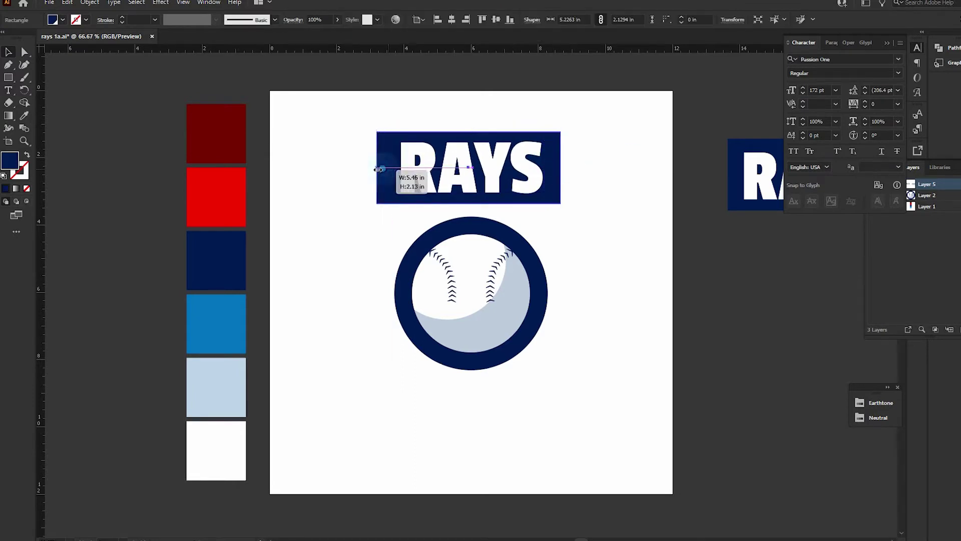
pyautogui.rightClick(527, 155)
pyautogui.click(564, 247)
pyautogui.click(605, 164)
# Step: Apply an Offset Path of -0.025 in to the outlined RAYS letters
pyautogui.hotkey('ctrl', '+')
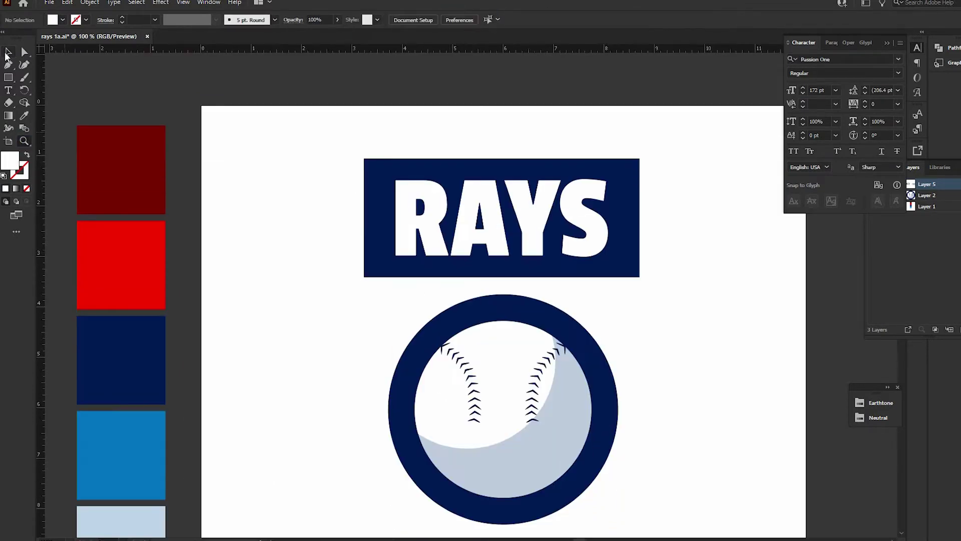
pyautogui.click(579, 210)
pyautogui.click(90, 3)
pyautogui.click(258, 292)
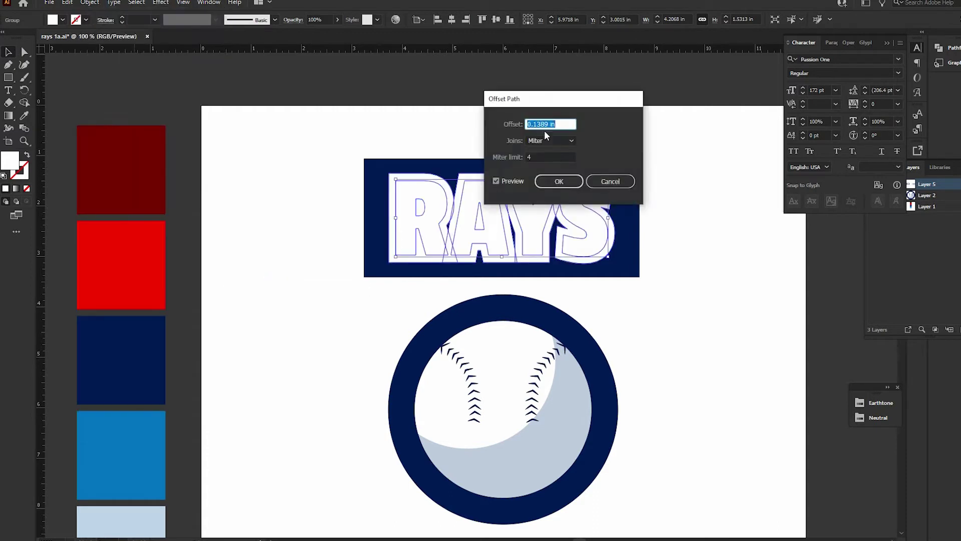
pyautogui.write('0125')
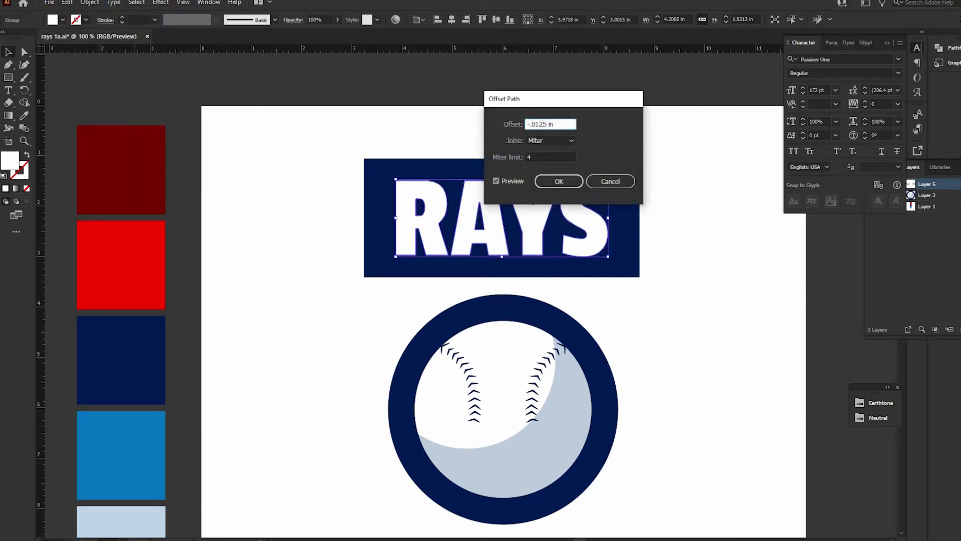
pyautogui.press('Tab')
pyautogui.press('BackSpace')
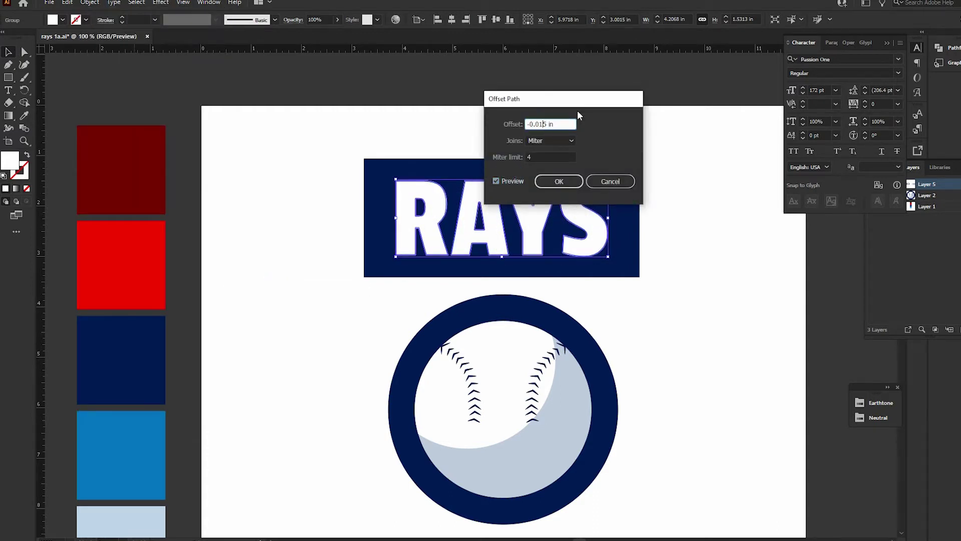
pyautogui.click(496, 181)
pyautogui.click(554, 126)
pyautogui.write('-0.025')
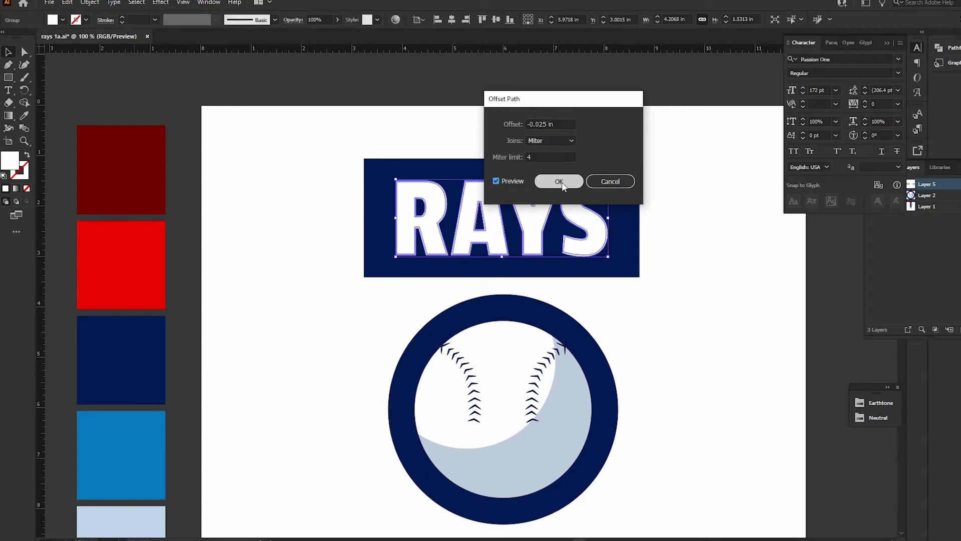
pyautogui.click(559, 181)
# Step: Draw a cyan rectangle covering the lower half of the RAYS letters
pyautogui.doubleClick(541, 214)
pyautogui.click(444, 200)
pyautogui.doubleClick(95, 113)
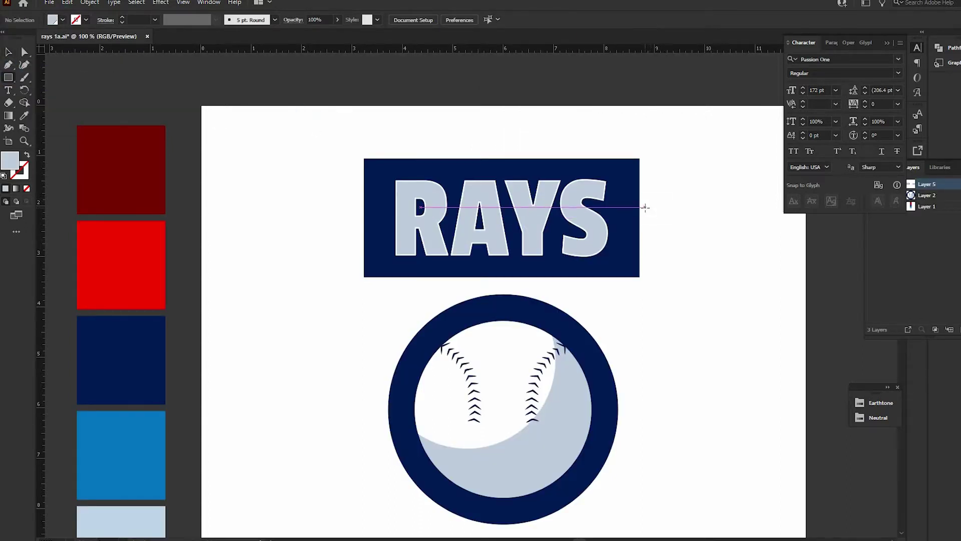
pyautogui.moveTo(645, 211); pyautogui.dragTo(345, 294)
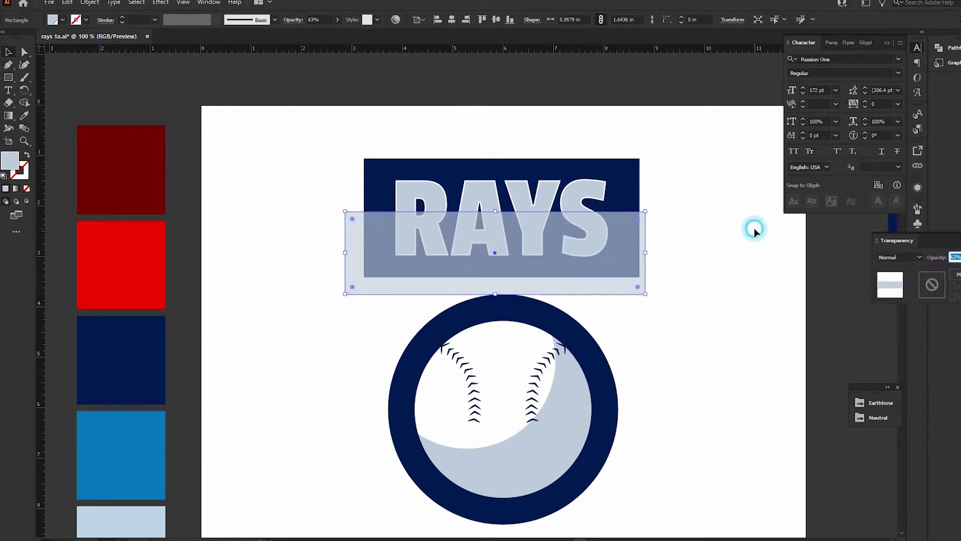
pyautogui.rightClick(440, 193)
pyautogui.press('Escape')
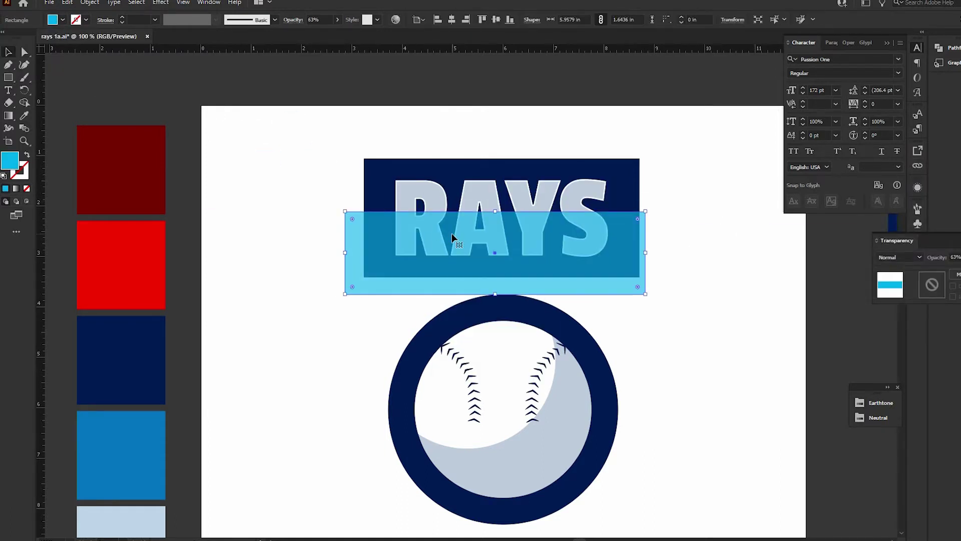
# Step: Use Shape Builder to colour only the letters' lower halves light blue, removing the leftover rectangle
pyautogui.keyDown('shift'); pyautogui.click(441, 210); pyautogui.keyUp('shift')
pyautogui.hotkey('shift', 'm')
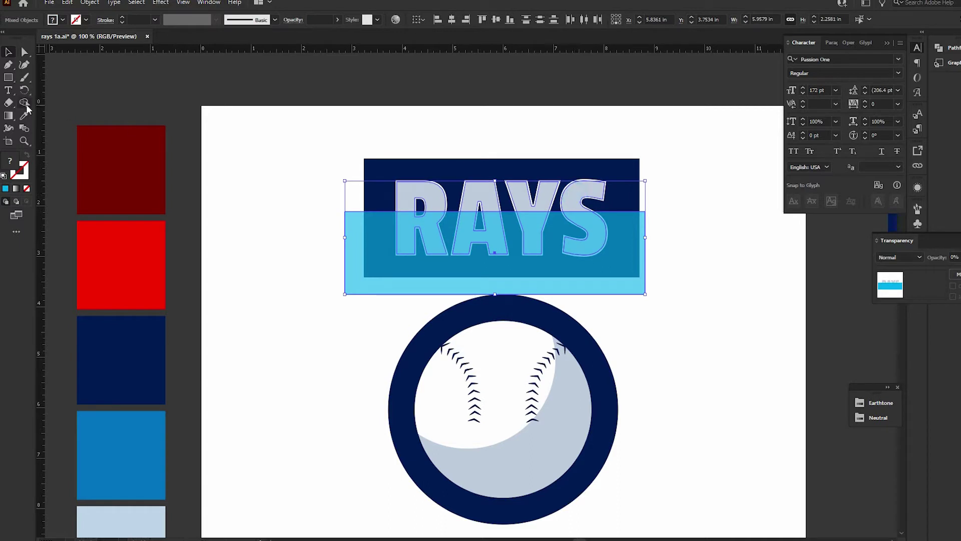
pyautogui.click(405, 199)
pyautogui.keyDown('alt'); pyautogui.click(433, 279); pyautogui.keyUp('alt')
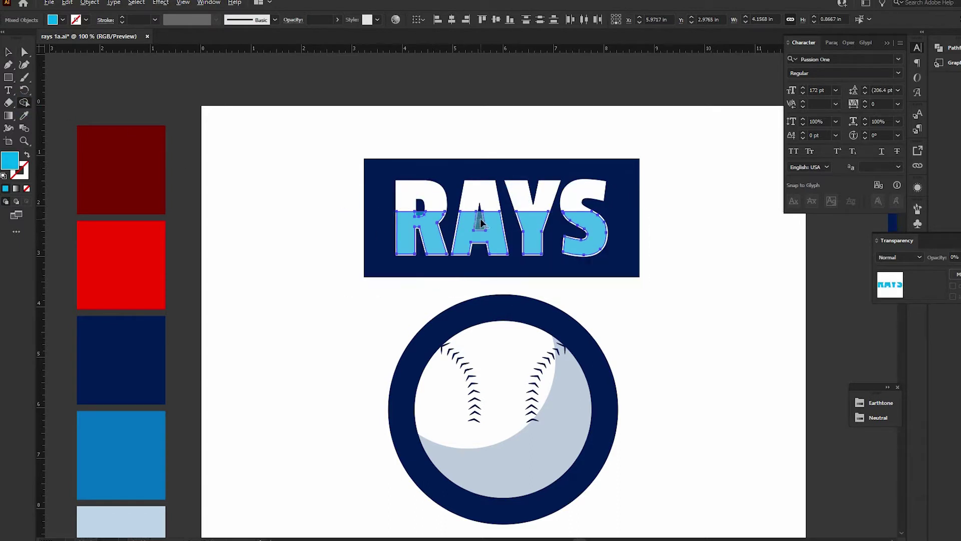
pyautogui.click(418, 215)
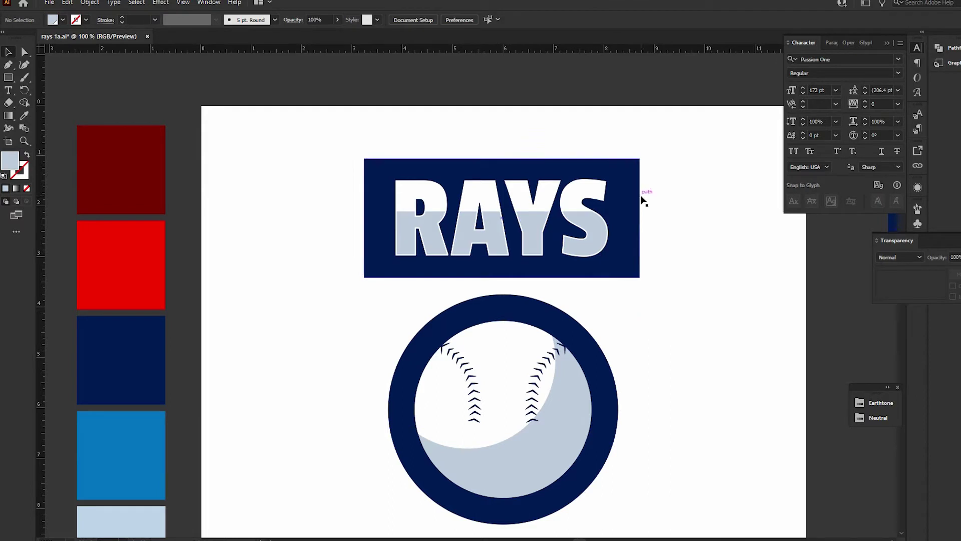
pyautogui.keyDown('shift'); pyautogui.click(429, 172); pyautogui.keyUp('shift')
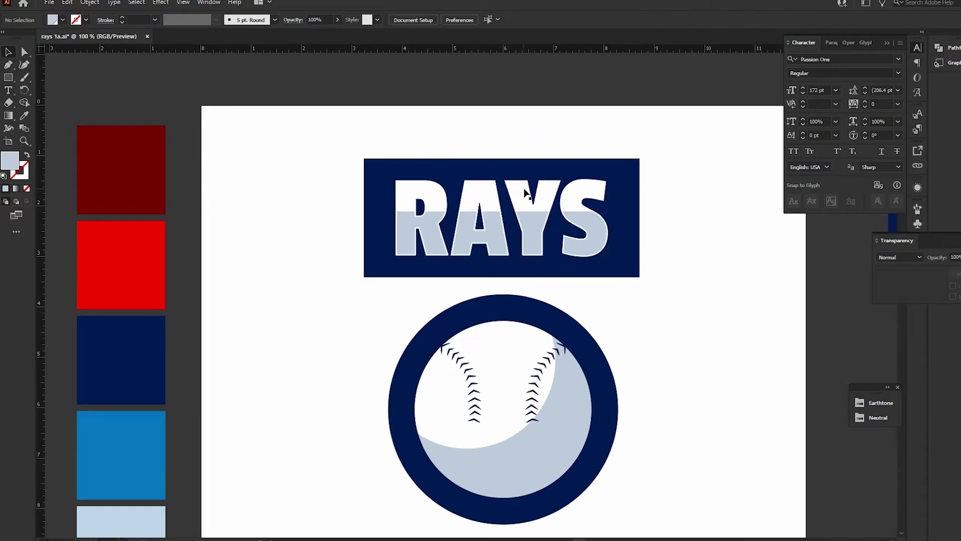
# Step: Apply an Arc warp to the RAYS banner with bend and vertical distortion at 26%
pyautogui.click(161, 3)
pyautogui.click(295, 159)
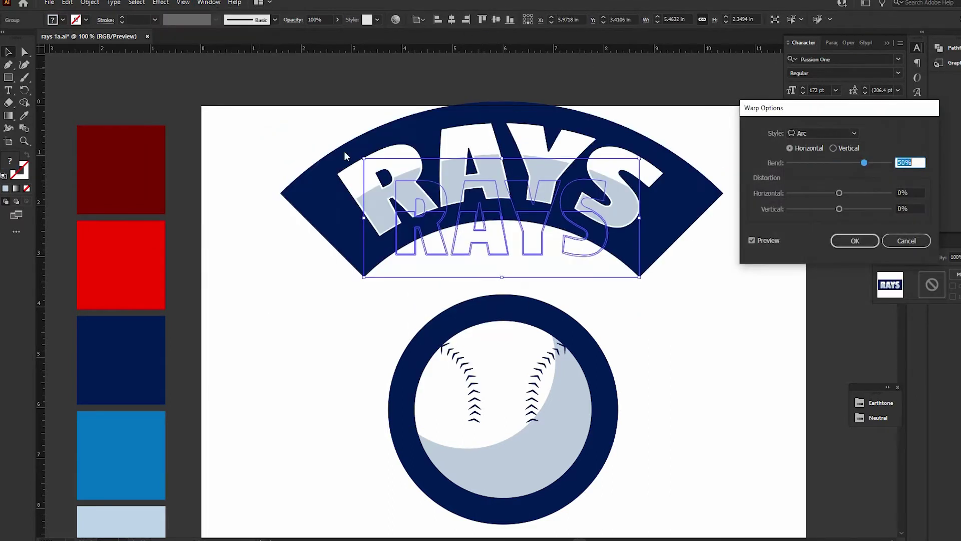
pyautogui.moveTo(864, 162); pyautogui.dragTo(839, 164)
pyautogui.click(833, 148)
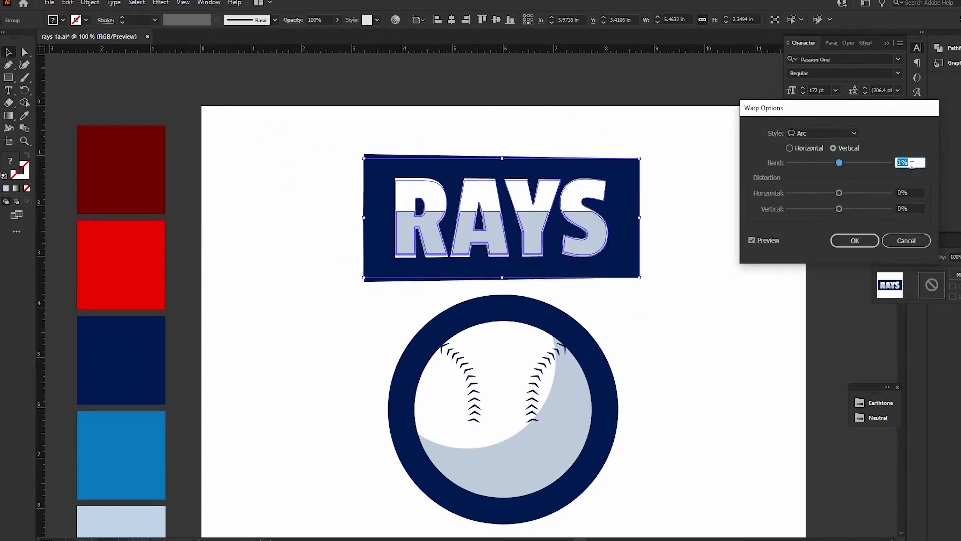
pyautogui.click(910, 208)
pyautogui.write('912')
pyautogui.moveTo(839, 162); pyautogui.dragTo(845, 167)
pyautogui.click(807, 149)
pyautogui.doubleClick(907, 208)
pyautogui.write('26')
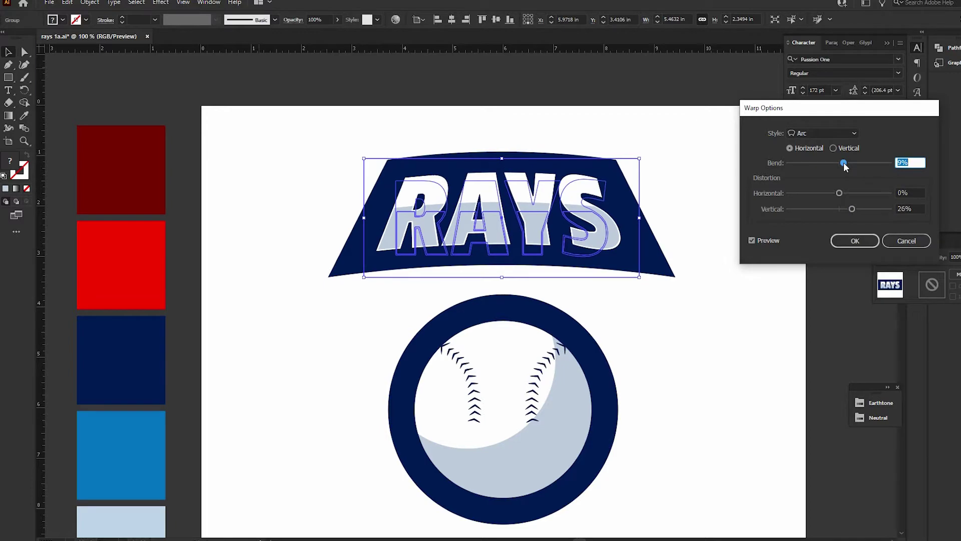
pyautogui.press('Return')
# Step: Group the baseball circle artwork into one object
pyautogui.doubleClick(691, 148)
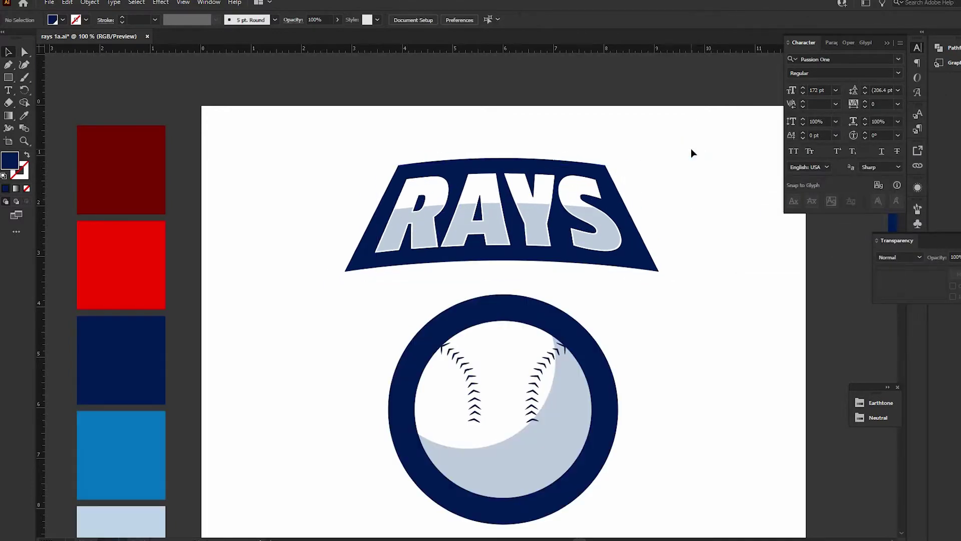
pyautogui.scroll(-1, 694, 169)
pyautogui.moveTo(600, 239); pyautogui.dragTo(595, 426)
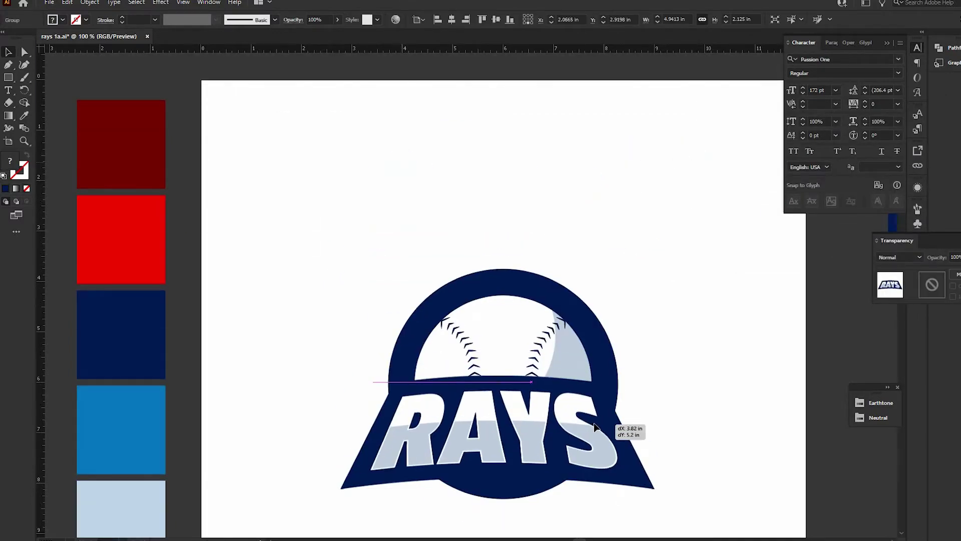
pyautogui.scroll(-5, 595, 427)
pyautogui.moveTo(508, 279); pyautogui.dragTo(508, 386)
pyautogui.click(911, 167)
pyautogui.rightClick(504, 185)
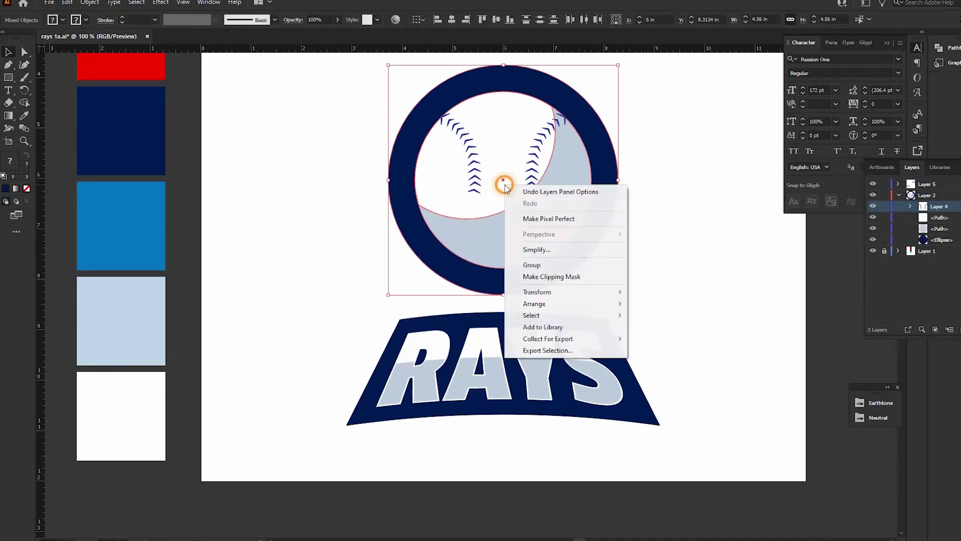
pyautogui.click(531, 264)
# Step: Move RAYS up over the baseball and enlarge the ball behind it
pyautogui.click(681, 127)
pyautogui.scroll(3, 670, 190)
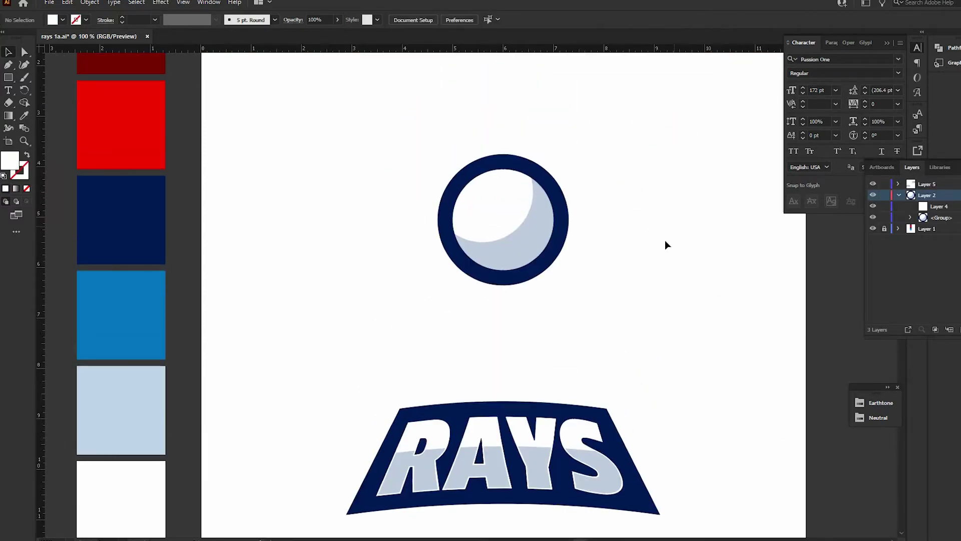
pyautogui.moveTo(609, 444); pyautogui.dragTo(611, 269)
pyautogui.click(503, 161)
pyautogui.moveTo(503, 154); pyautogui.dragTo(503, 125)
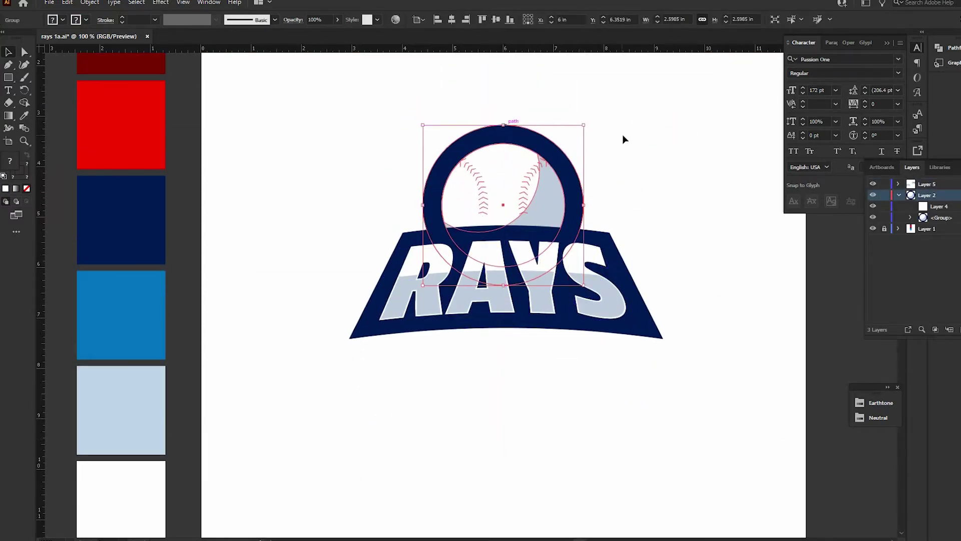
pyautogui.click(623, 134)
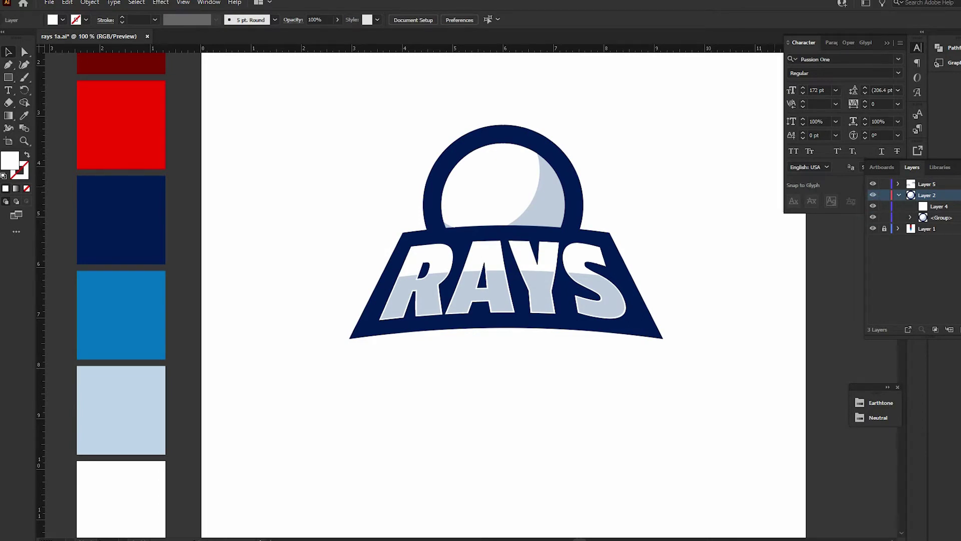
# Step: Inspect the baseball group and its crescent shading
pyautogui.click(473, 204)
pyautogui.doubleClick(476, 172)
pyautogui.press('Escape')
pyautogui.click(910, 195)
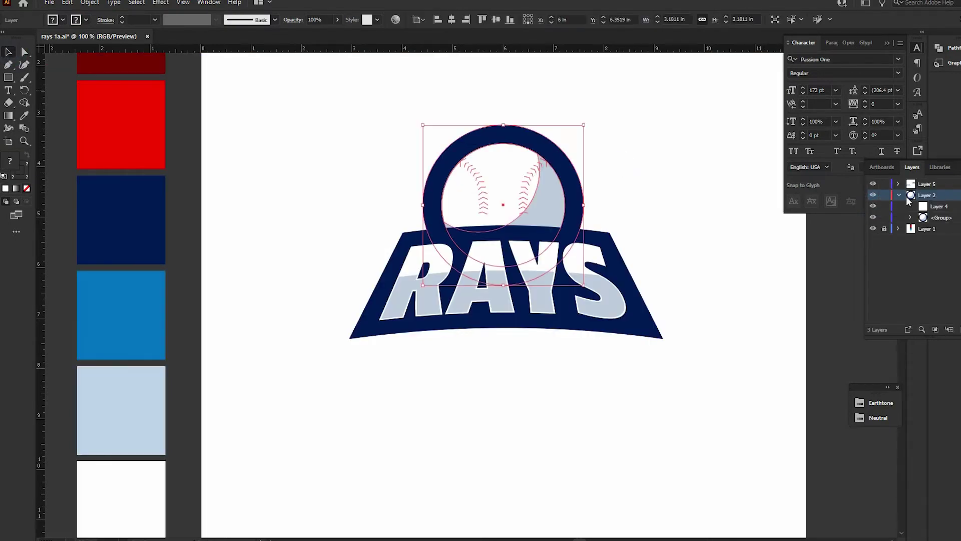
pyautogui.hotkey('ctrl', 'shift', 'a')
pyautogui.click(531, 190)
pyautogui.click(718, 191)
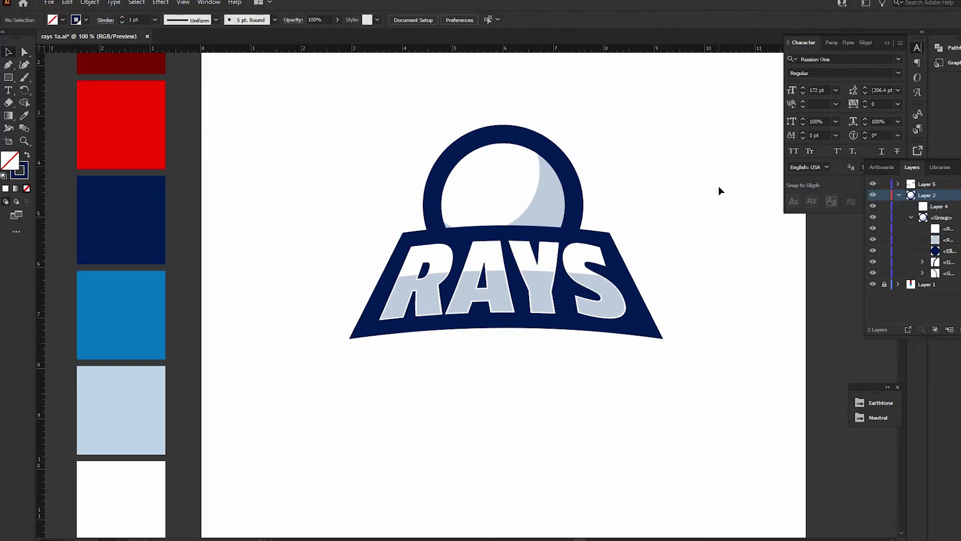
# Step: Zoom out to view the whole artboard with the ball
pyautogui.rightClick(743, 250)
pyautogui.click(765, 308)
pyautogui.scroll(-2, 680, 260)
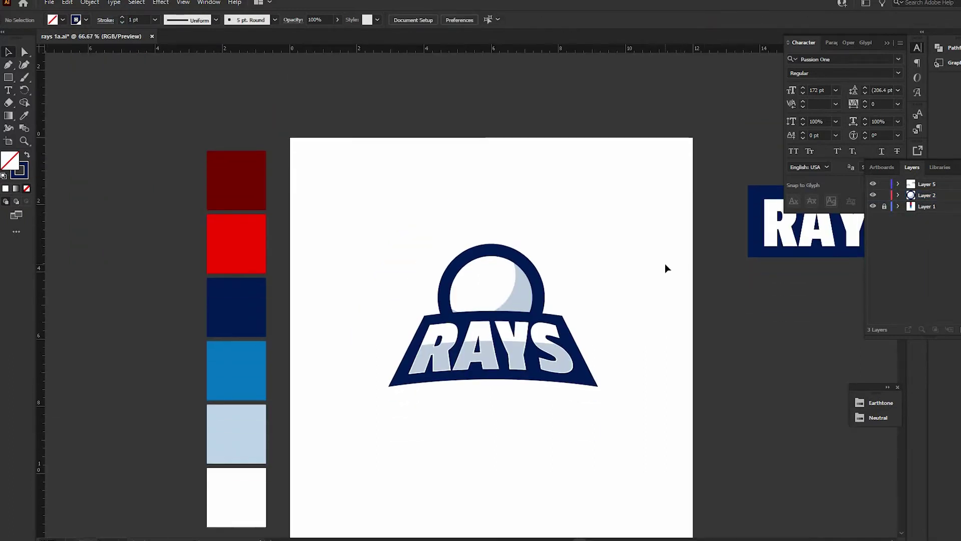
pyautogui.click(500, 268)
pyautogui.hotkey('ctrl', 'shift', 'a')
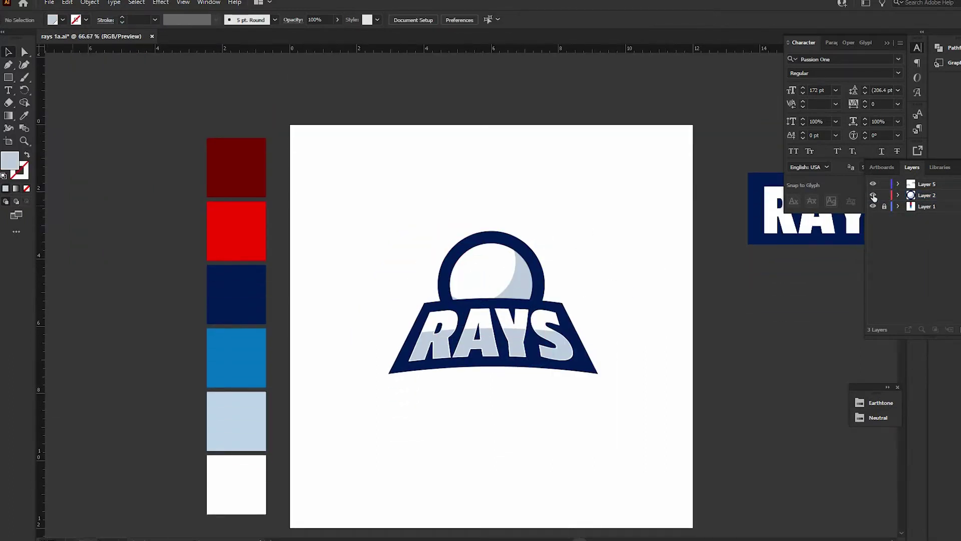
# Step: In Layers, move the stitch groups above the shading and lock the RAYS layer
pyautogui.click(873, 195)
pyautogui.click(900, 195)
pyautogui.moveTo(873, 194); pyautogui.dragTo(872, 253)
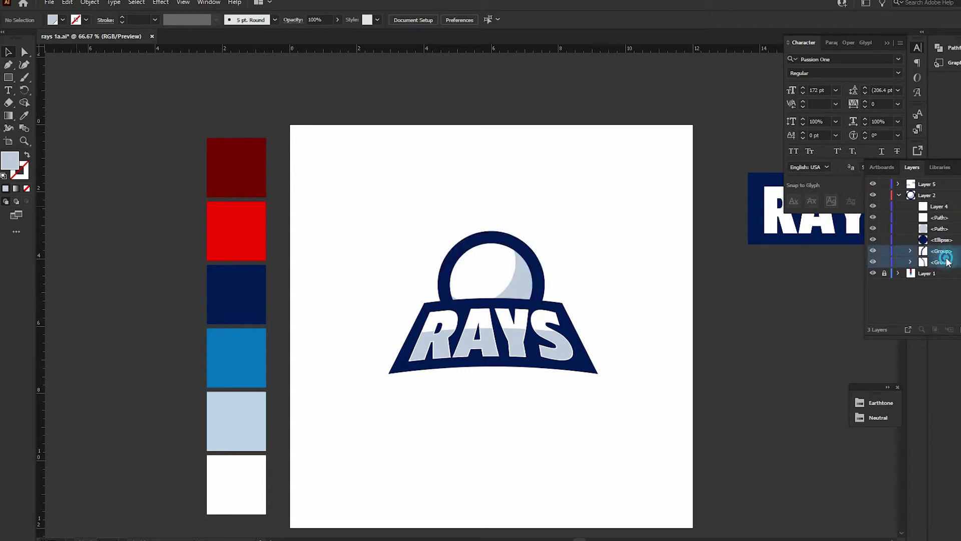
pyautogui.moveTo(946, 260); pyautogui.dragTo(946, 202)
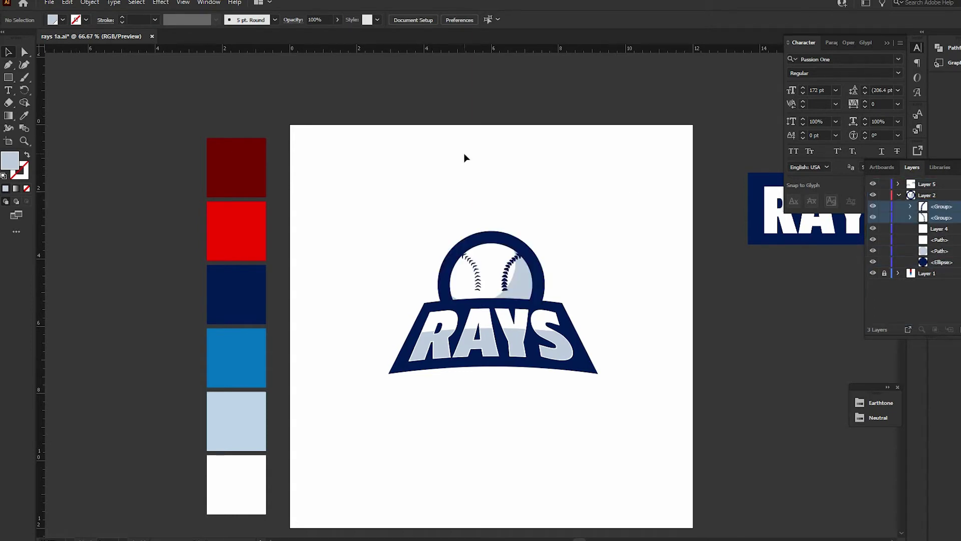
pyautogui.click(953, 217)
pyautogui.click(583, 199)
pyautogui.scroll(-3, 584, 200)
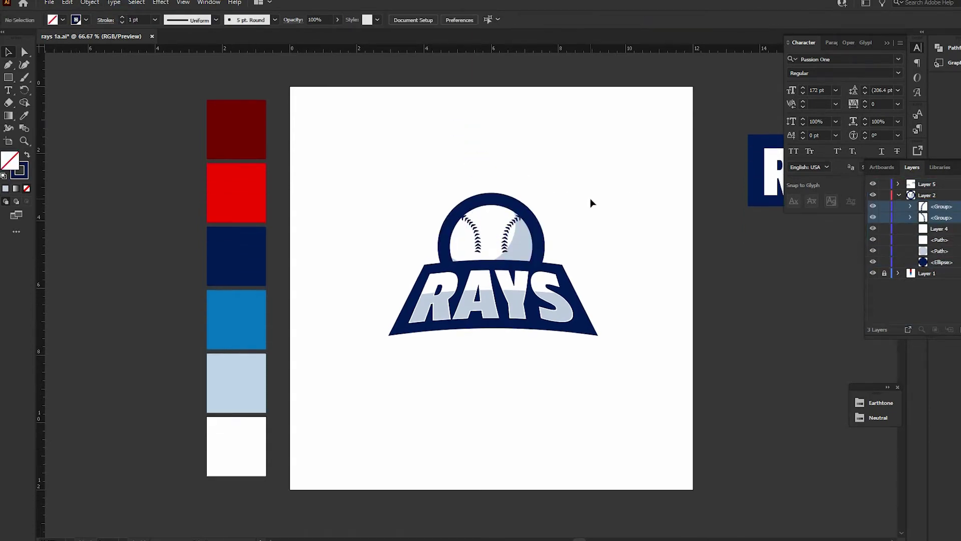
pyautogui.scroll(2, 618, 200)
pyautogui.scroll(-1, 617, 200)
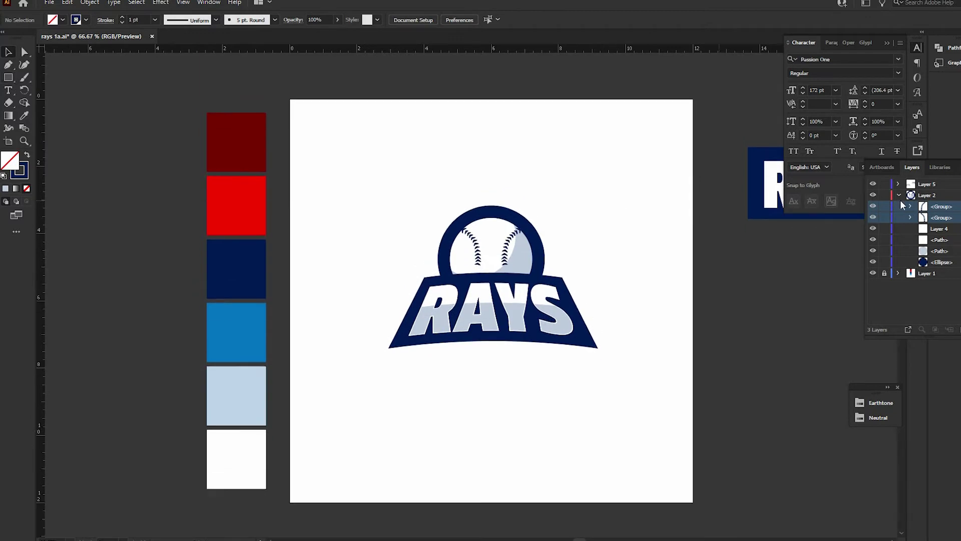
pyautogui.click(873, 184)
# Step: On a new layer, draw a long bar with a dark-red to bright-red gradient
pyautogui.click(949, 329)
pyautogui.moveTo(413, 147); pyautogui.dragTo(567, 171)
pyautogui.click(63, 20)
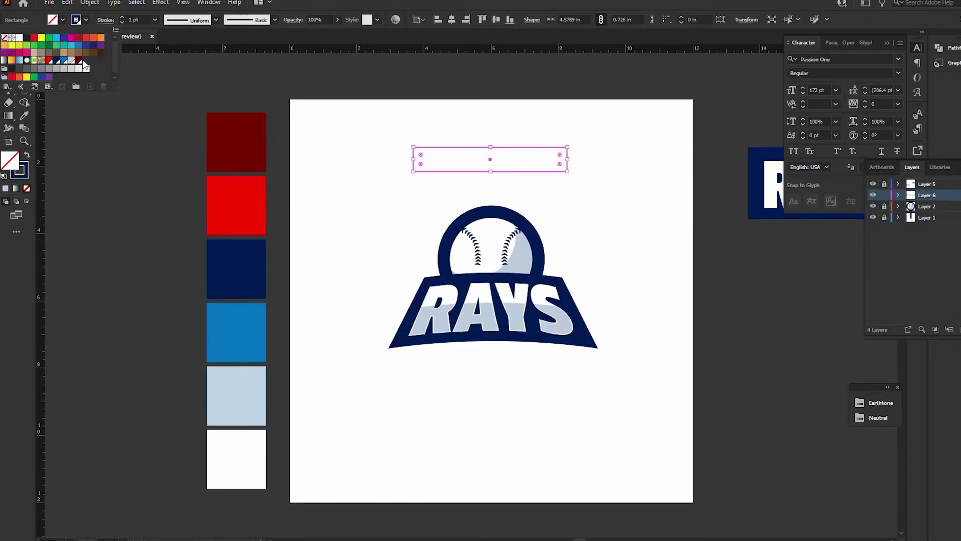
pyautogui.click(84, 61)
pyautogui.hotkey('ctrl', 'F9')
pyautogui.click(884, 150)
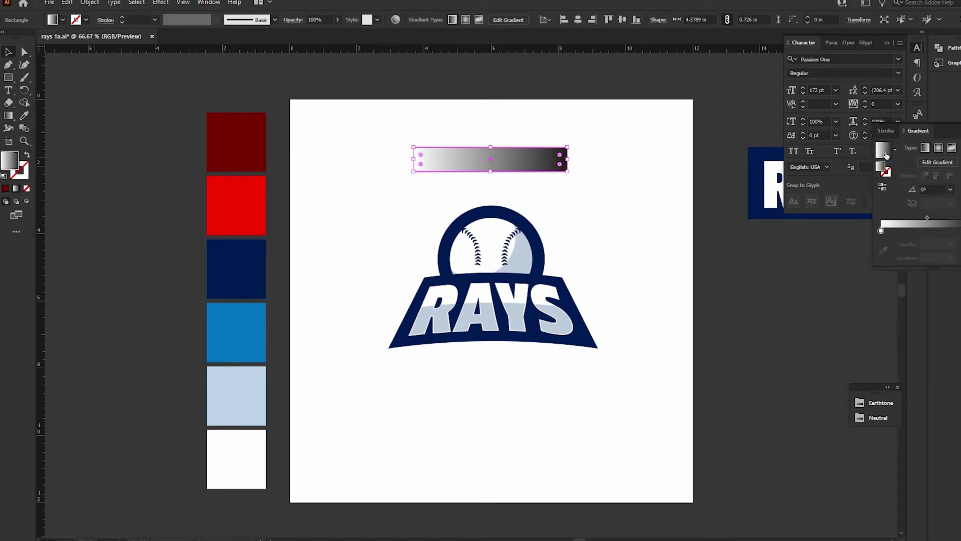
pyautogui.doubleClick(959, 230)
pyautogui.click(929, 223)
pyautogui.doubleClick(928, 227)
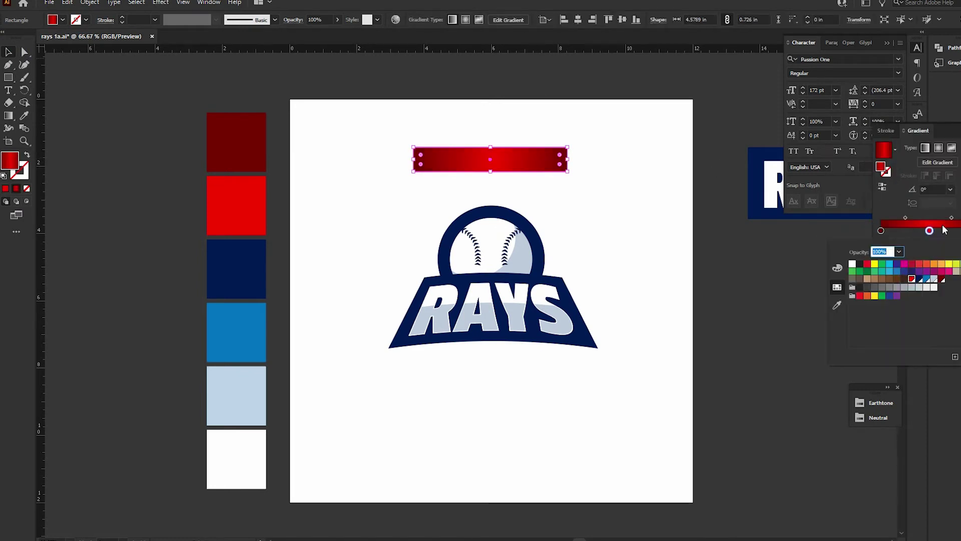
pyautogui.click(897, 292)
# Step: Add 'LONG ISLAND' over the bar in Poster Bodoni, around size 55
pyautogui.press('t')
pyautogui.click(432, 128)
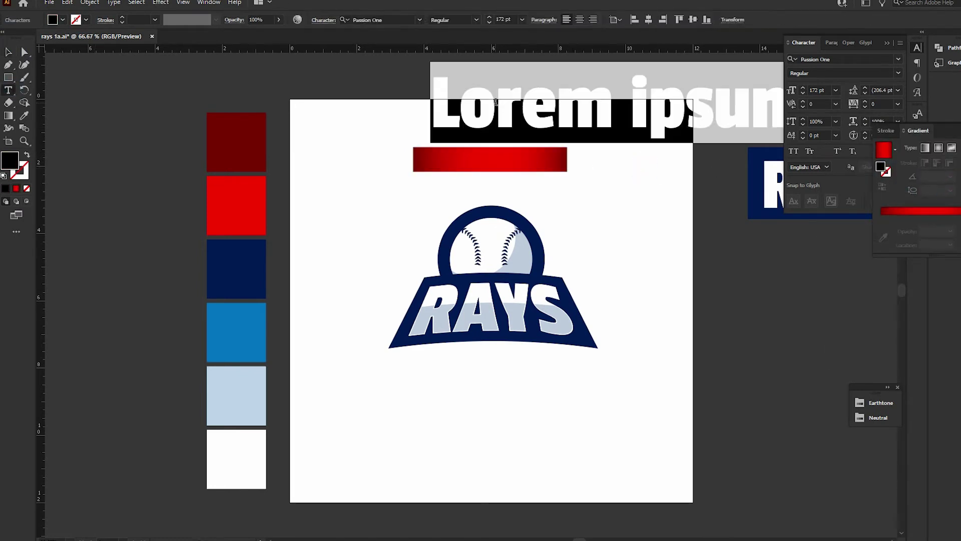
pyautogui.write('LONG ISLAND')
pyautogui.press('Escape')
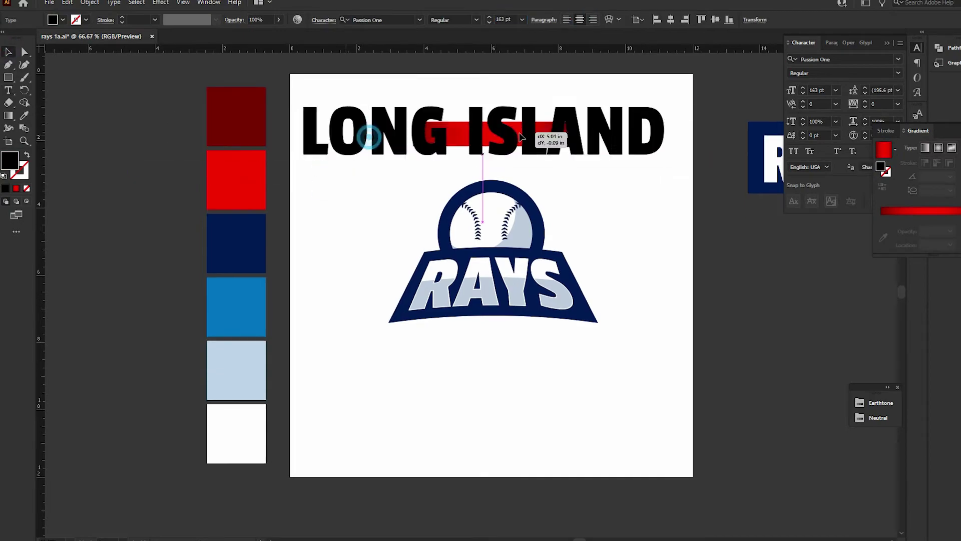
pyautogui.scroll(-10, 503, 19)
pyautogui.moveTo(491, 135); pyautogui.dragTo(521, 147)
pyautogui.write('55')
pyautogui.press('Return')
pyautogui.click(419, 19)
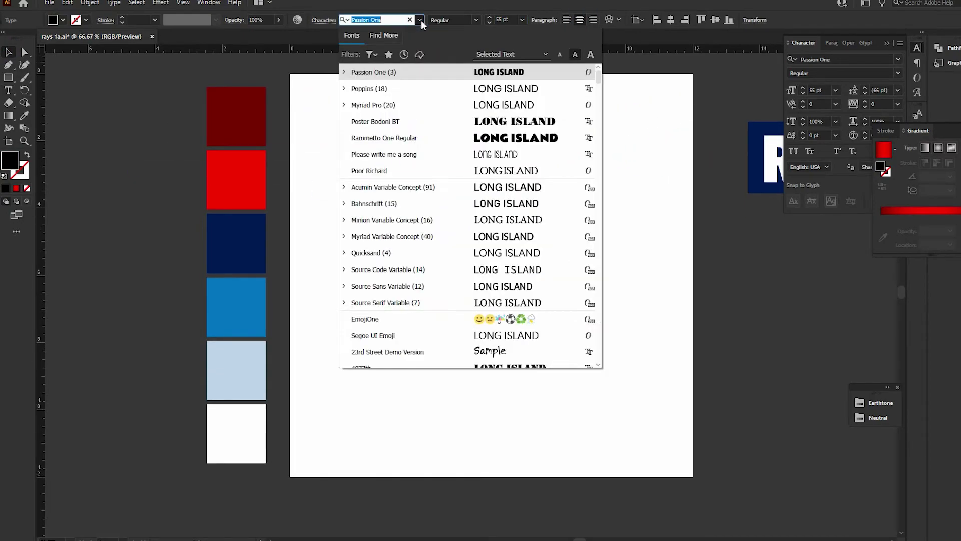
pyautogui.moveTo(598, 210)
pyautogui.mouseDown()
pyautogui.moveTo(597, 286)
pyautogui.moveTo(597, 263)
pyautogui.mouseUp()
pyautogui.click(380, 223)
pyautogui.write('39')
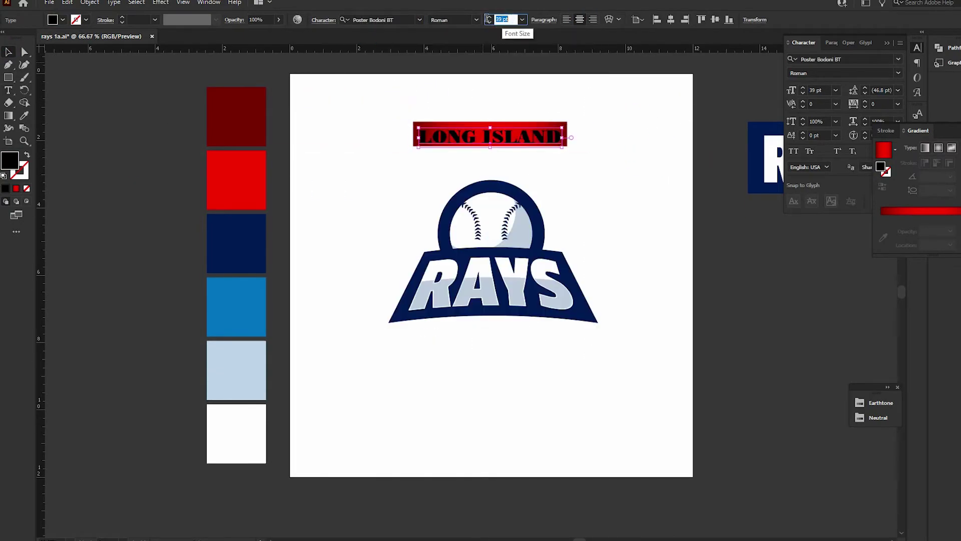
pyautogui.press('Escape')
pyautogui.hotkey('ctrl', 'shift', ',')
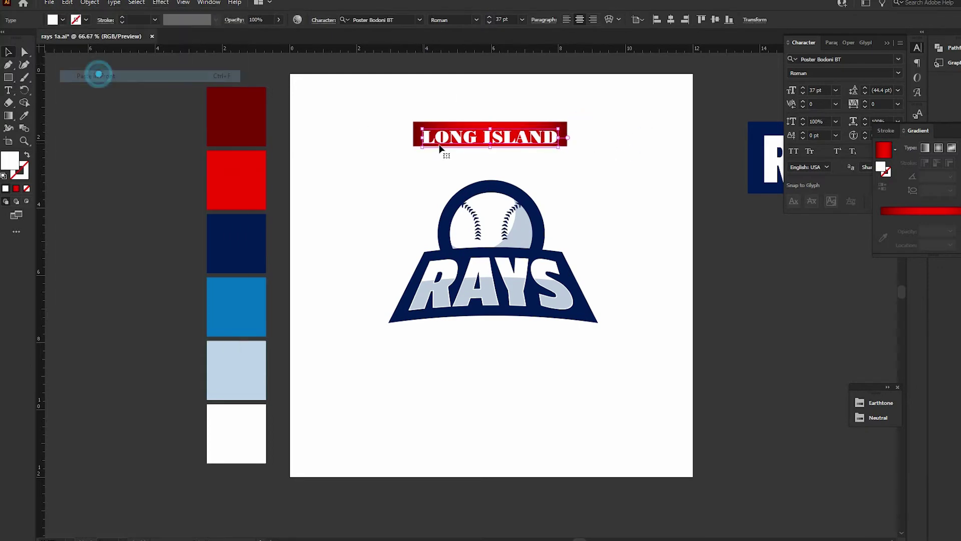
# Step: Group the text with the bar, Arc-warp it 9%, and move it onto the RAYS logo
pyautogui.moveTo(440, 150); pyautogui.dragTo(562, 133)
pyautogui.rightClick(529, 137)
pyautogui.click(540, 216)
pyautogui.hotkey('shift', 'ctrl', 'e')
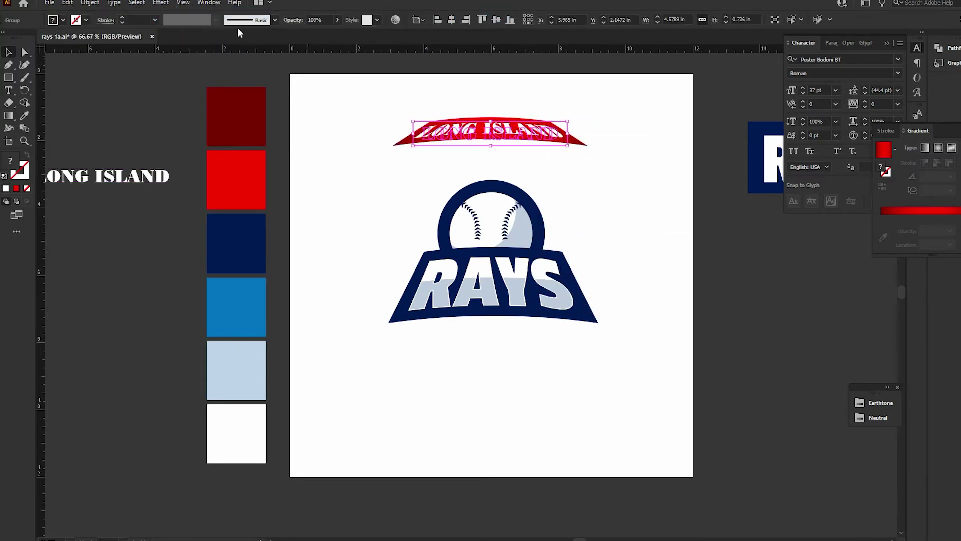
pyautogui.click(161, 2)
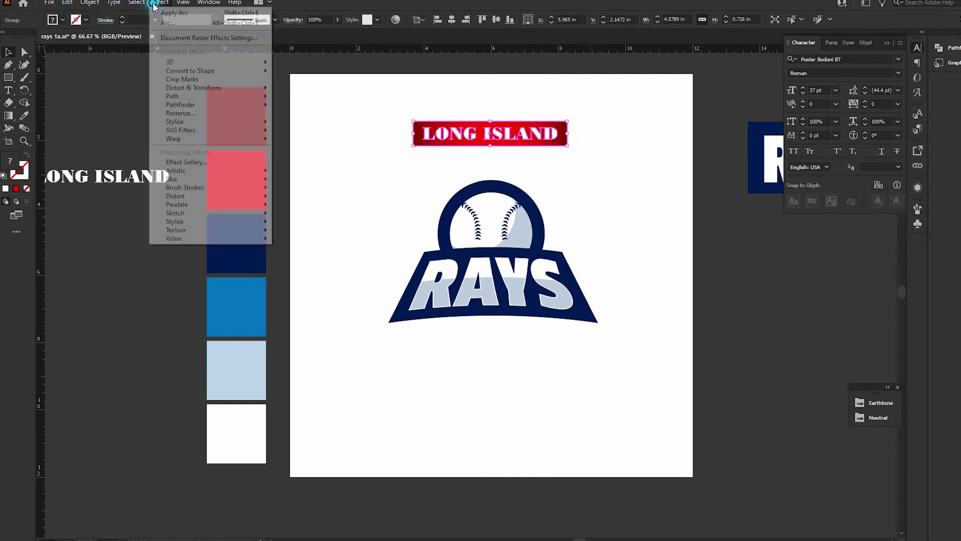
pyautogui.click(235, 85)
pyautogui.write('9')
pyautogui.click(910, 208)
pyautogui.click(855, 241)
pyautogui.moveTo(550, 133); pyautogui.dragTo(553, 241)
pyautogui.click(652, 202)
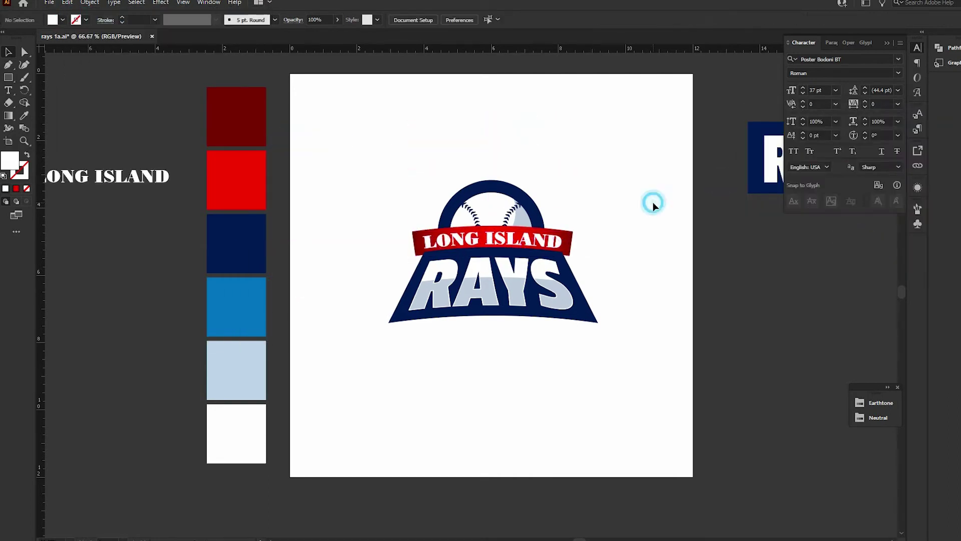
# Step: Move the banner layer into the RAYS layer and lock the ball's layer
pyautogui.click(917, 166)
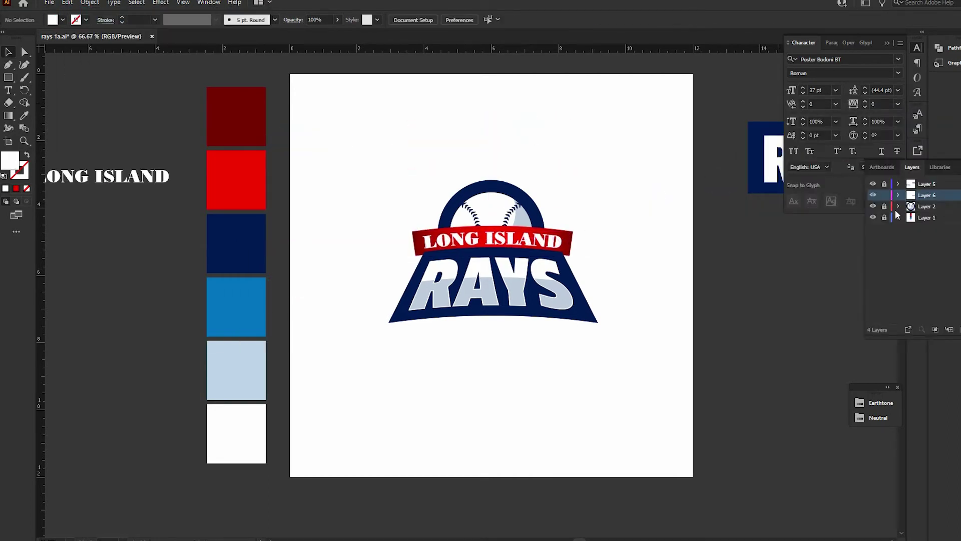
pyautogui.moveTo(897, 194); pyautogui.dragTo(900, 185)
pyautogui.click(899, 184)
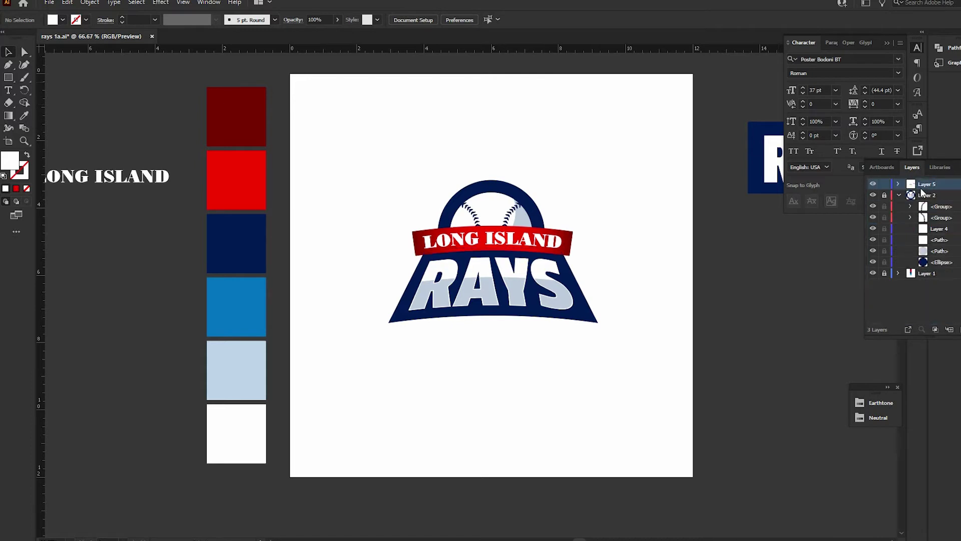
pyautogui.click(538, 235)
pyautogui.click(617, 199)
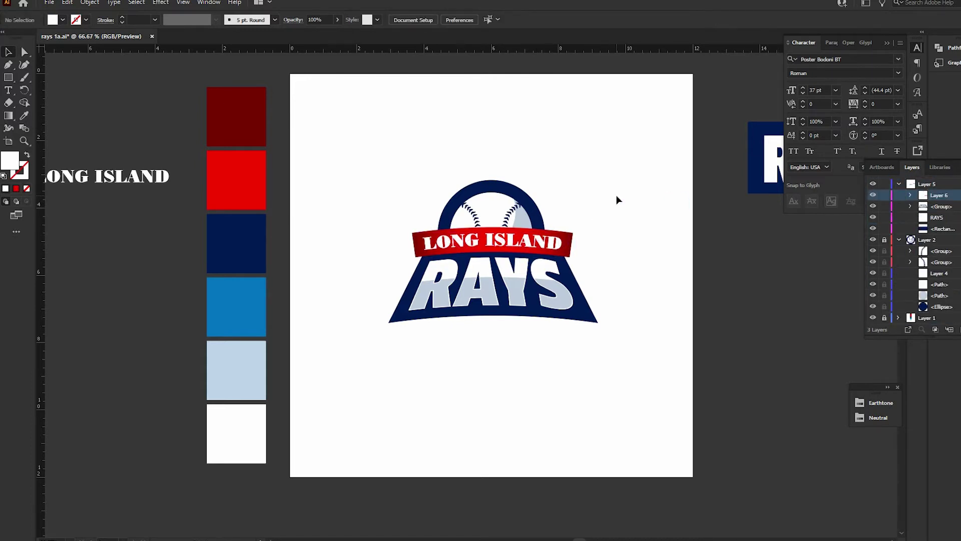
pyautogui.scroll(-1, 617, 199)
pyautogui.keyDown('ctrl'); pyautogui.click(910, 206); pyautogui.keyUp('ctrl')
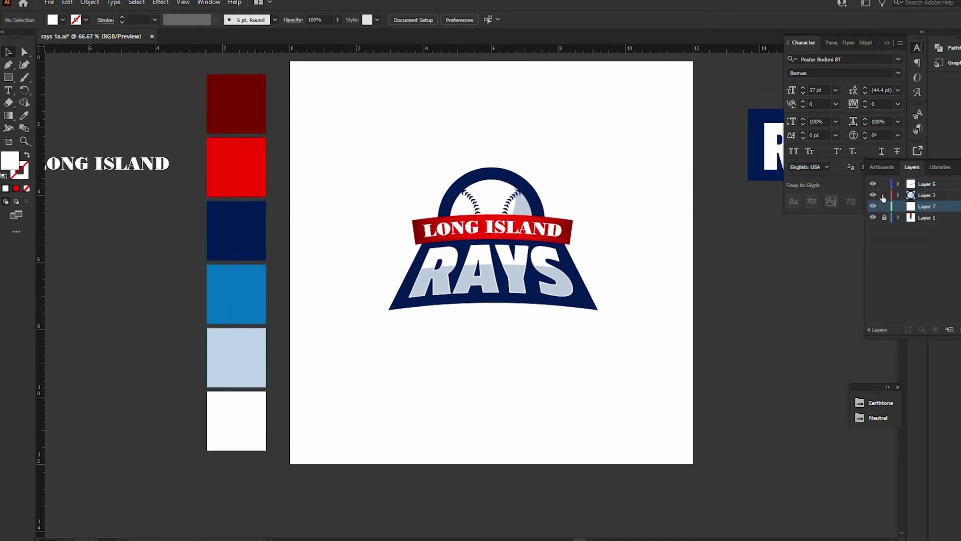
pyautogui.click(884, 194)
# Step: Draw a navy square, rotate it into a diamond, shrink it behind the logo and centre it
pyautogui.press('m')
pyautogui.moveTo(353, 121); pyautogui.dragTo(575, 344)
pyautogui.click(63, 19)
pyautogui.click(75, 60)
pyautogui.moveTo(351, 118); pyautogui.dragTo(495, 126)
pyautogui.moveTo(491, 393)
pyautogui.mouseDown()
pyautogui.moveTo(491, 354)
pyautogui.moveTo(509, 309)
pyautogui.mouseUp()
pyautogui.click(452, 20)
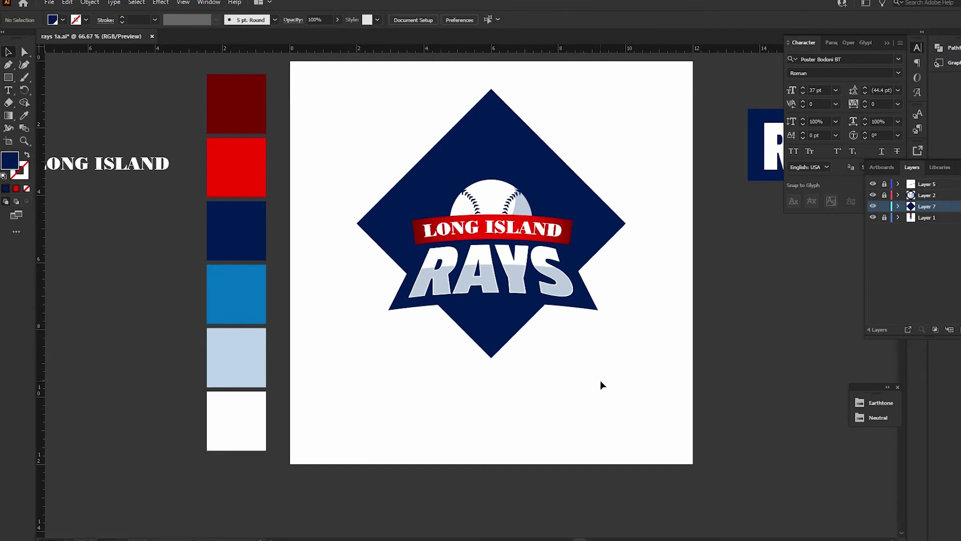
pyautogui.click(10, 50)
pyautogui.click(596, 206)
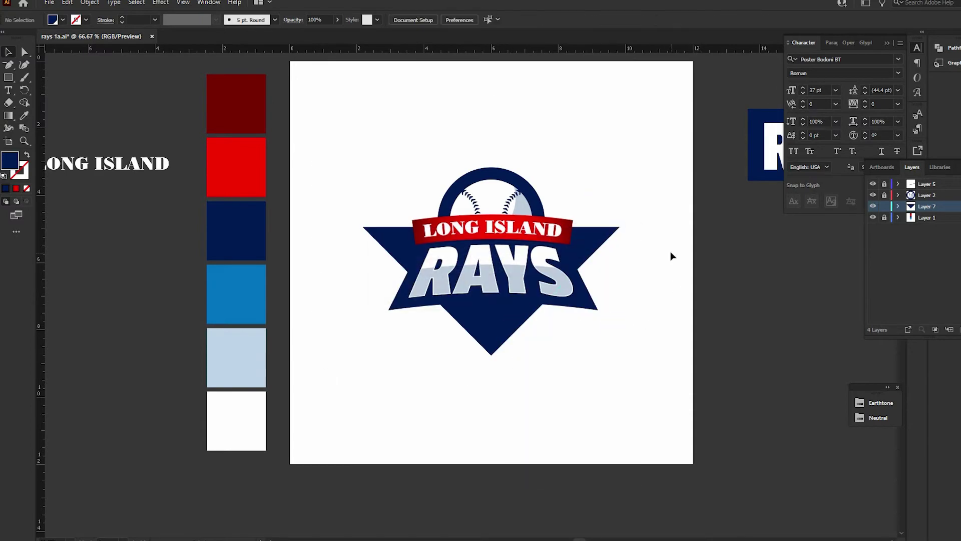
# Step: Unlock the logo layers and merge them into one
pyautogui.click(67, 2)
pyautogui.click(524, 353)
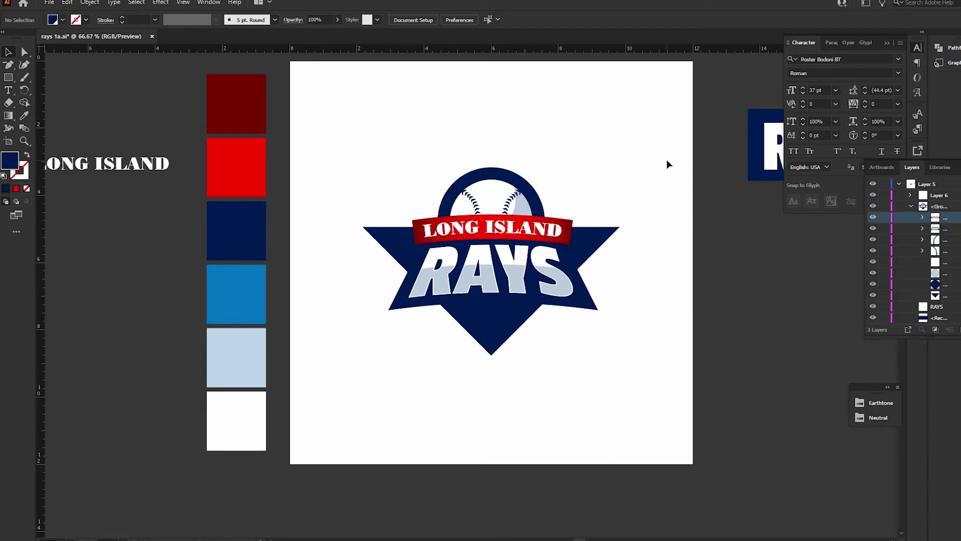
pyautogui.scroll(-1, 667, 163)
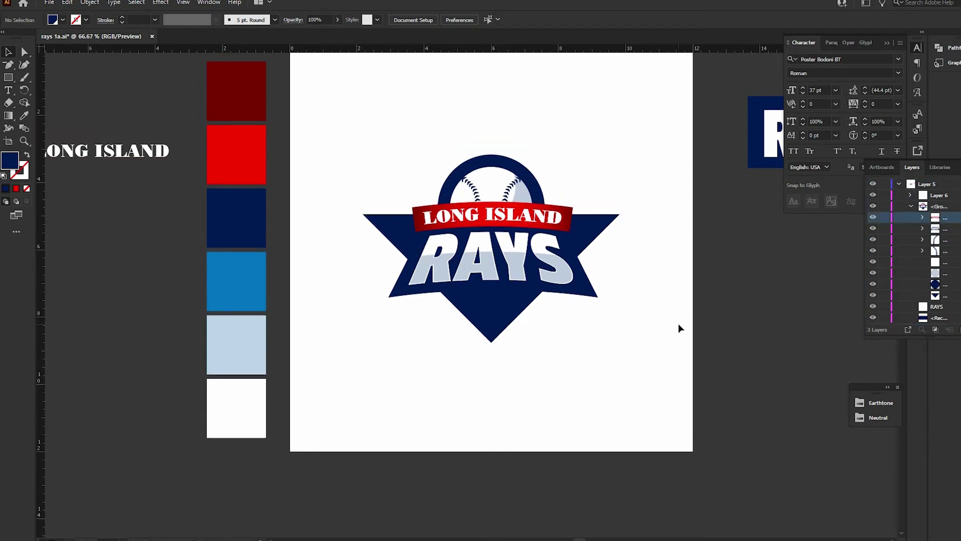
pyautogui.click(529, 214)
pyautogui.click(660, 219)
pyautogui.scroll(3, 575, 149)
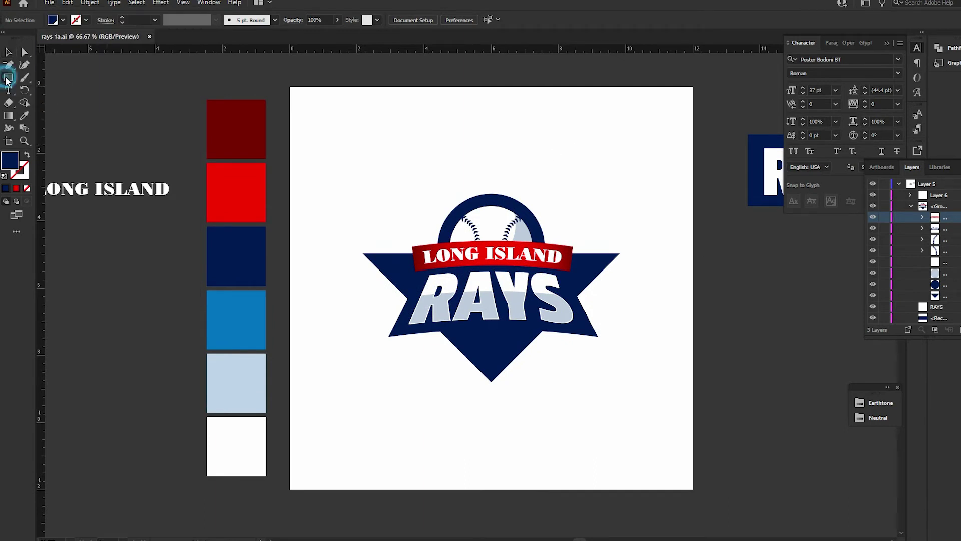
# Step: On a new layer, stretch a three-sided polygon into a tall downward-pointing spike
pyautogui.click(949, 329)
pyautogui.click(322, 131)
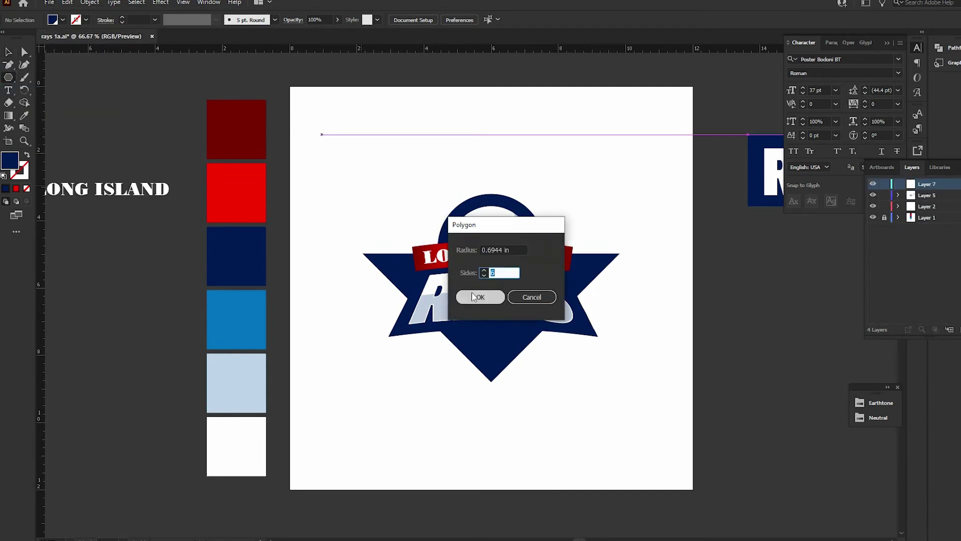
pyautogui.press('Return')
pyautogui.moveTo(323, 148); pyautogui.dragTo(323, 375)
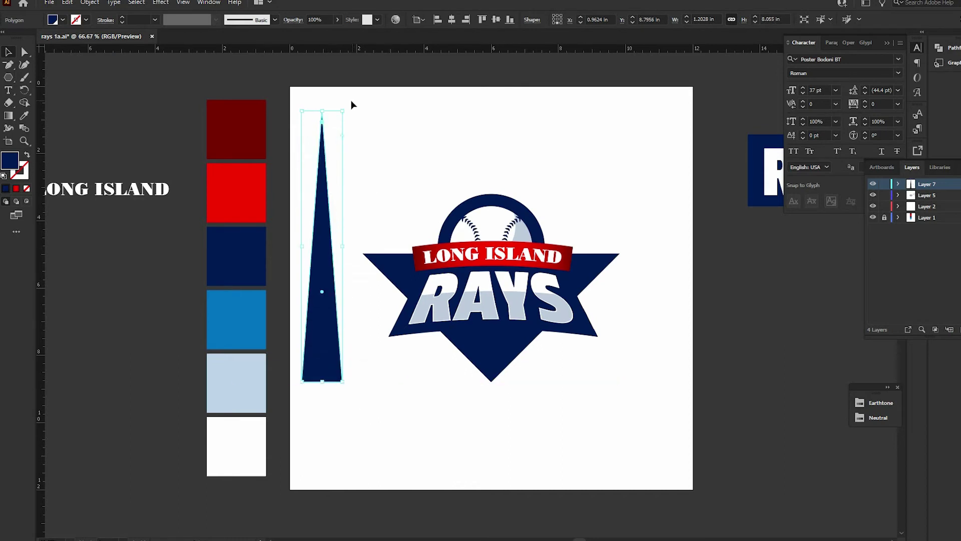
pyautogui.moveTo(352, 103)
pyautogui.mouseDown()
pyautogui.moveTo(328, 313)
pyautogui.moveTo(356, 336)
pyautogui.moveTo(344, 360)
pyautogui.mouseUp()
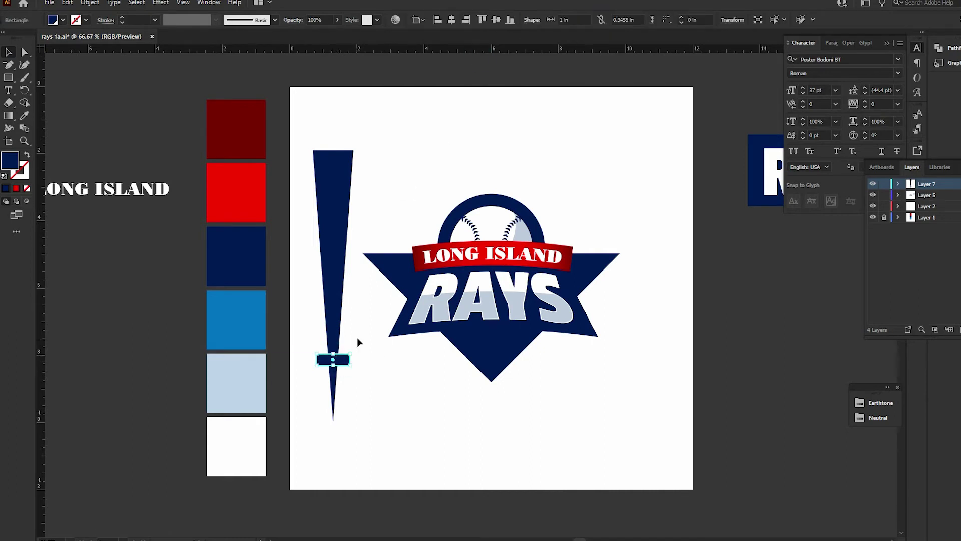
# Step: Fully round the bat's top and unite the knob and body into one bat
pyautogui.hotkey('ctrl', '+')
pyautogui.hotkey('ctrl', '+')
pyautogui.doubleClick(384, 171)
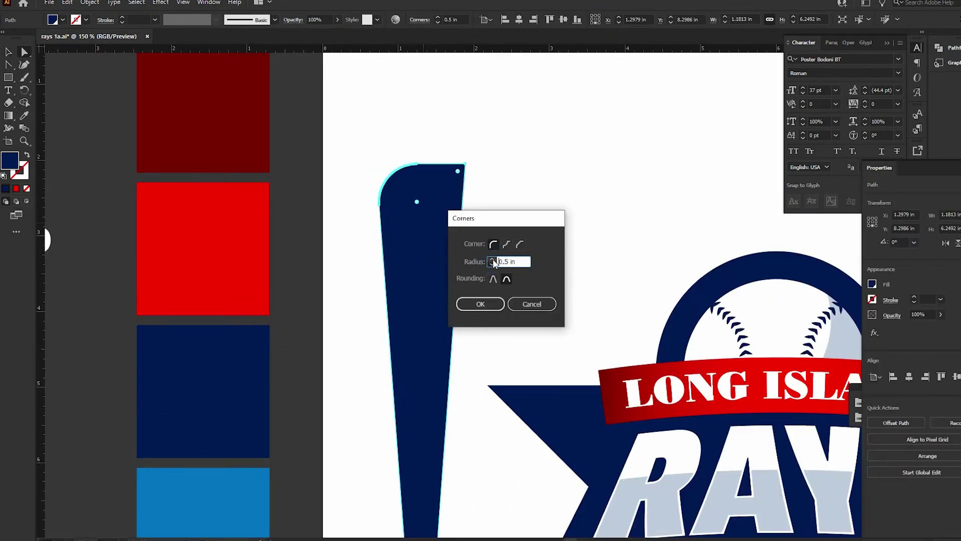
pyautogui.click(492, 260)
pyautogui.click(481, 305)
pyautogui.hotkey('ctrl', '-')
pyautogui.hotkey('ctrl', '-')
pyautogui.moveTo(416, 229); pyautogui.dragTo(461, 412)
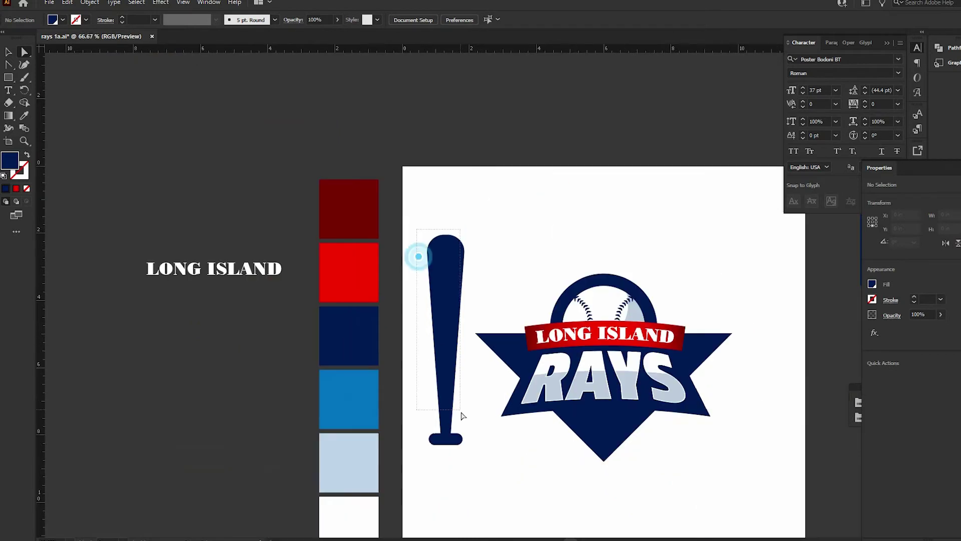
pyautogui.click(531, 190)
# Step: Paste the wood-grain texture artwork into the logo file
pyautogui.click(440, 256)
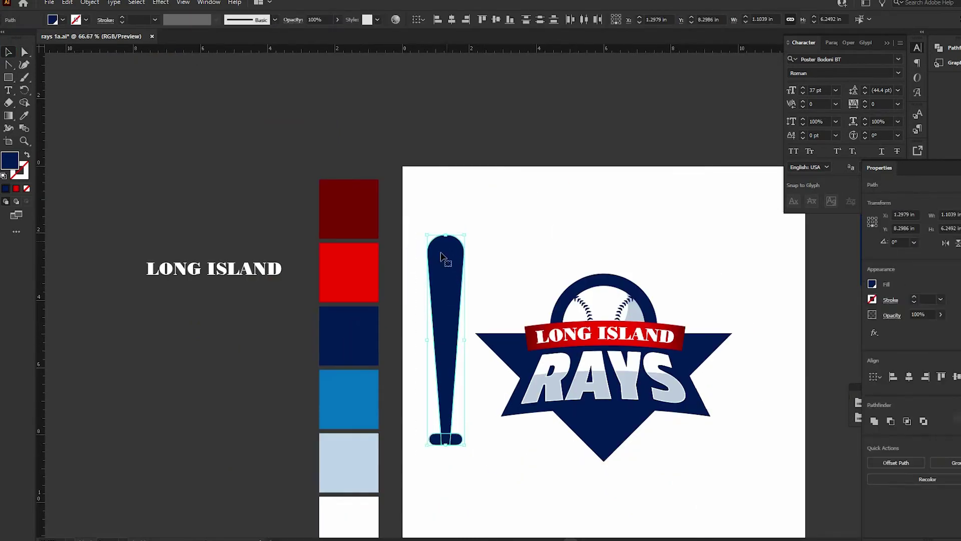
pyautogui.hotkey('ctrl', 'shift', 'a')
pyautogui.hotkey('ctrl', 'a')
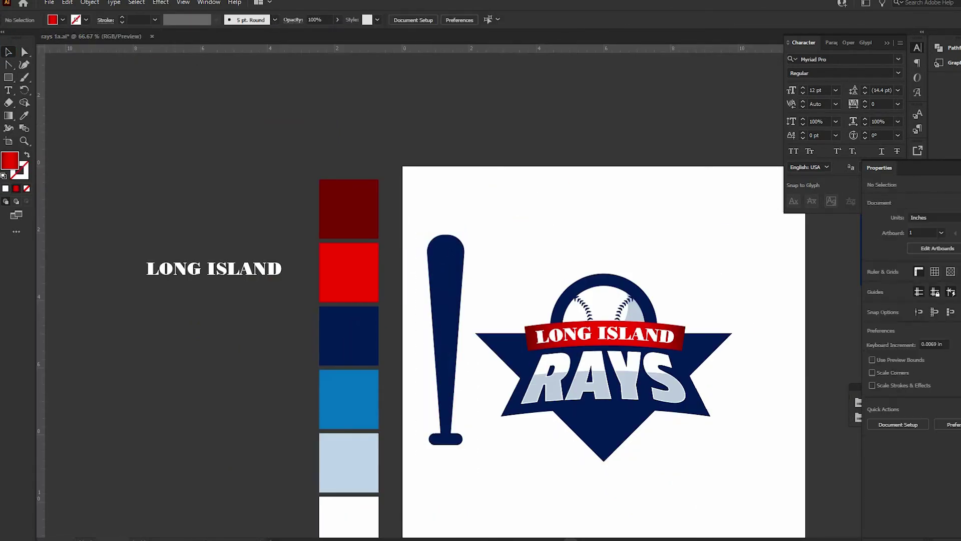
pyautogui.hotkey('ctrl', 'v')
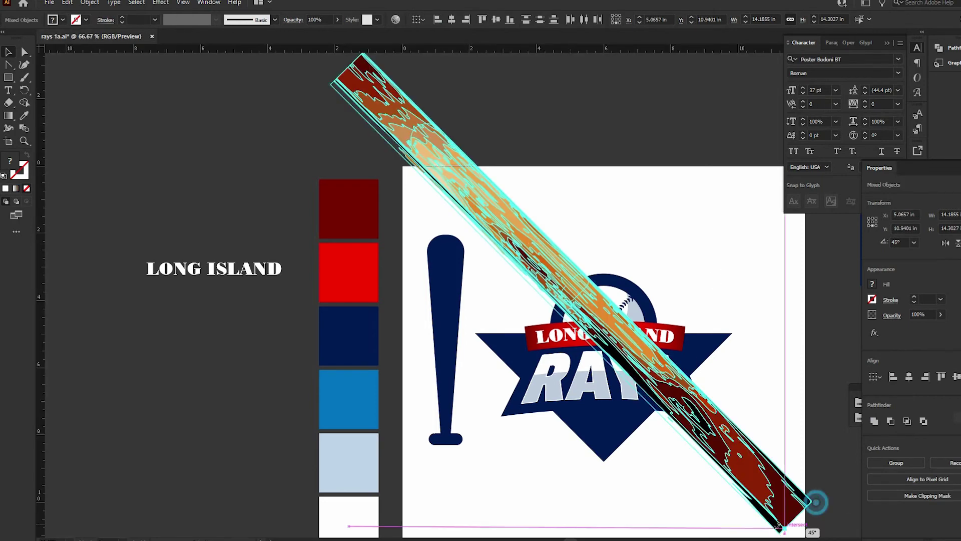
# Step: Rotate the wood texture upright, send it behind the navy bat and clip it to the bat shape
pyautogui.moveTo(816, 502); pyautogui.dragTo(442, 380)
pyautogui.scroll(-1, 509, 202)
pyautogui.rightClick(439, 220)
pyautogui.click(606, 388)
pyautogui.click(447, 213)
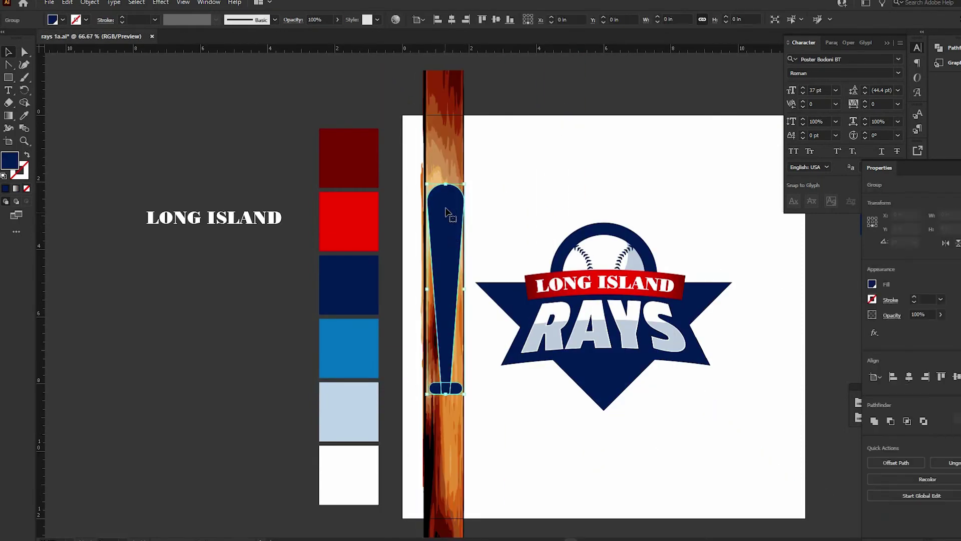
pyautogui.click(498, 181)
pyautogui.rightClick(421, 173)
pyautogui.moveTo(497, 181)
pyautogui.mouseDown()
pyautogui.moveTo(421, 172)
pyautogui.moveTo(522, 160)
pyautogui.mouseUp()
pyautogui.click(463, 318)
# Step: Shift the wood texture into line behind the navy bat and group the wood pieces
pyautogui.press('Return')
pyautogui.moveTo(521, 202); pyautogui.dragTo(452, 191)
pyautogui.rightClick(488, 196)
pyautogui.click(501, 302)
pyautogui.click(91, 2)
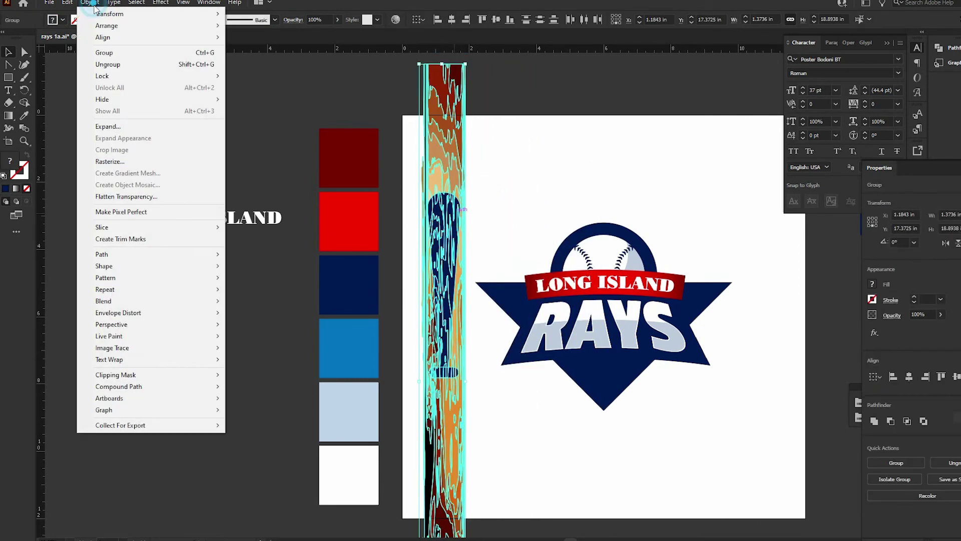
pyautogui.click(556, 160)
# Step: Group the wood with the bat, clip the grain to it, and angle the bat diagonally across the logo
pyautogui.click(912, 167)
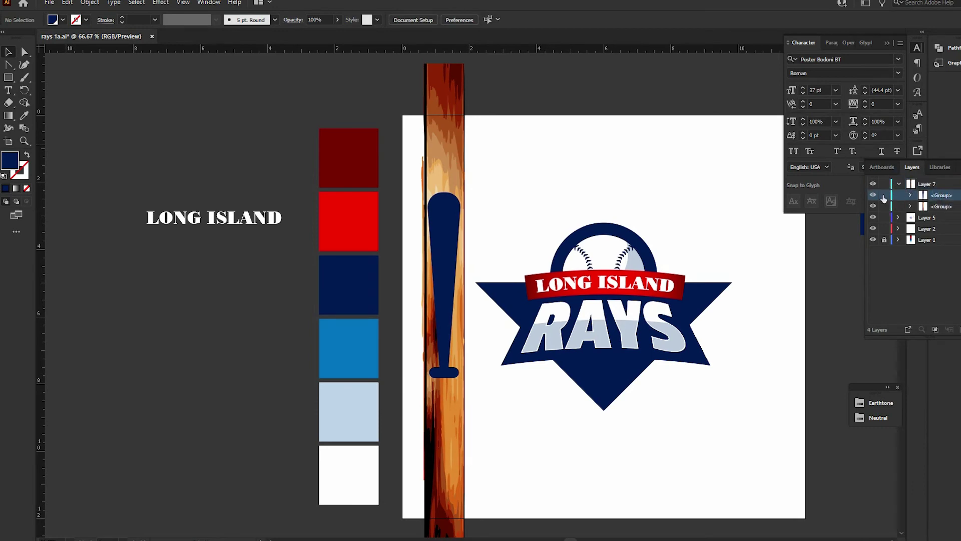
pyautogui.rightClick(439, 313)
pyautogui.click(501, 354)
pyautogui.rightClick(429, 218)
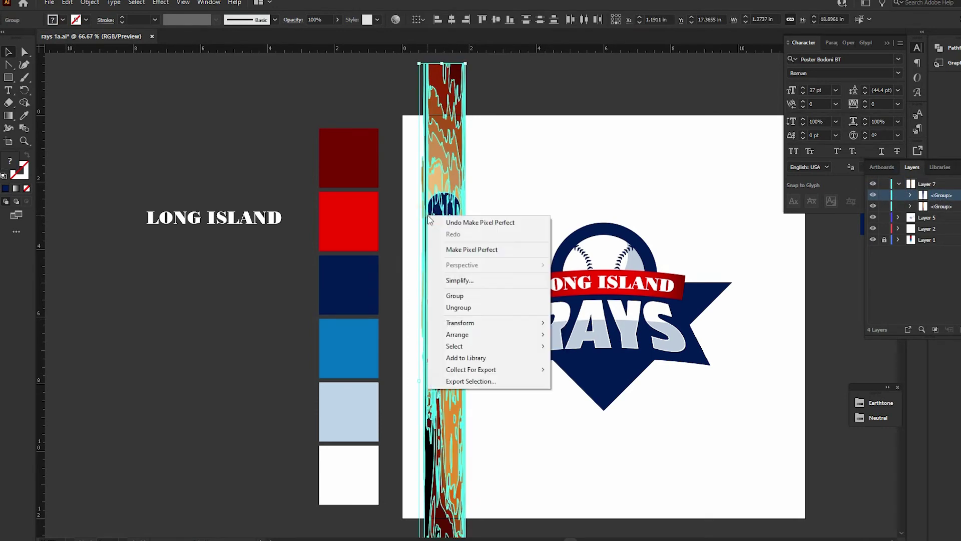
pyautogui.click(487, 297)
pyautogui.click(873, 195)
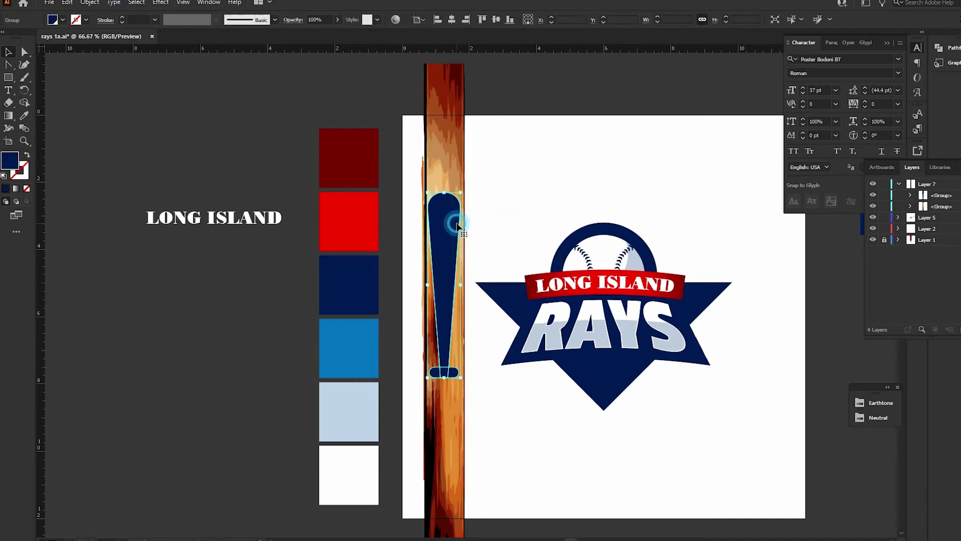
pyautogui.hotkey('ctrl', 'shift', 'F9')
pyautogui.click(815, 70)
pyautogui.moveTo(477, 259)
pyautogui.mouseDown()
pyautogui.moveTo(644, 287)
pyautogui.moveTo(657, 300)
pyautogui.mouseUp()
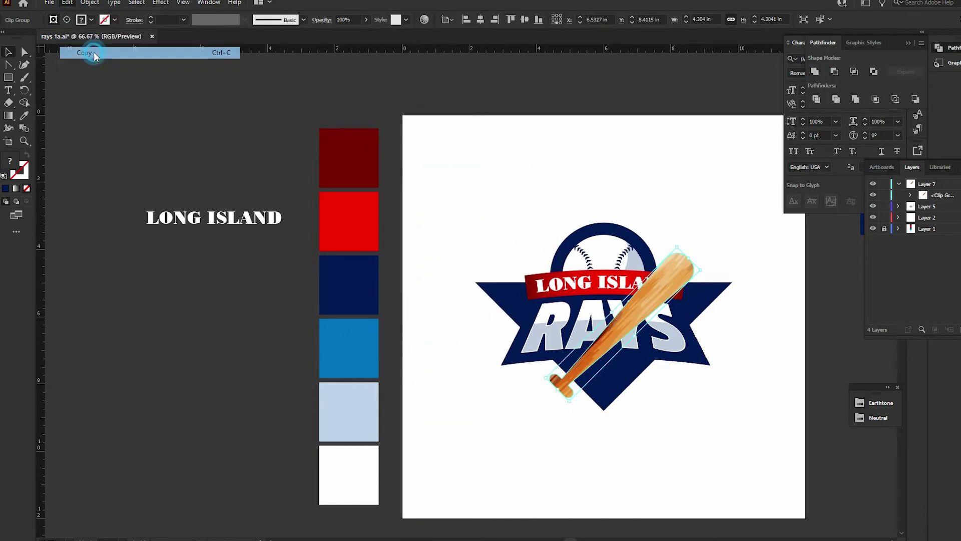
# Step: Paste a mirrored copy of the wooden bat in front and group both bats crossed in an X
pyautogui.click(95, 52)
pyautogui.hotkey('ctrl', 'f')
pyautogui.click(90, 2)
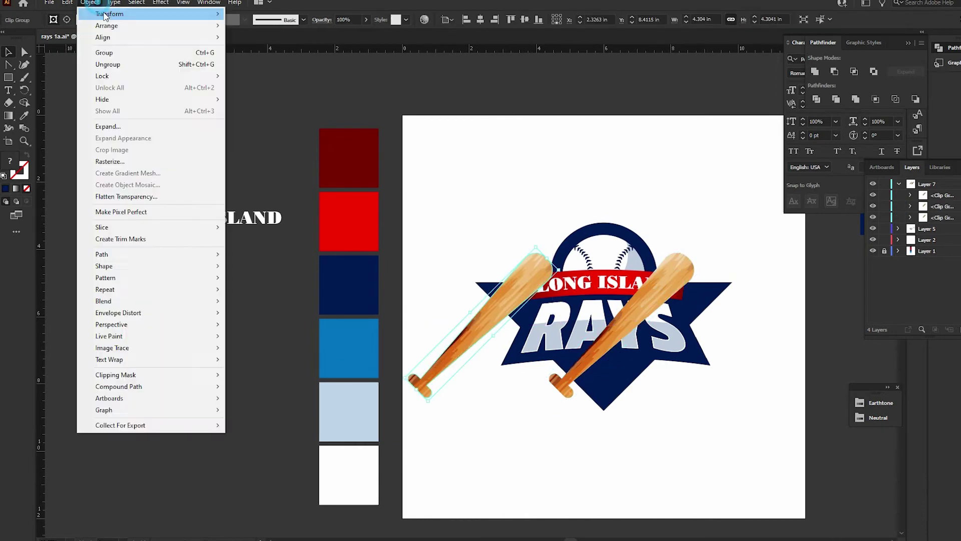
pyautogui.moveTo(427, 291); pyautogui.dragTo(530, 287)
pyautogui.click(67, 2)
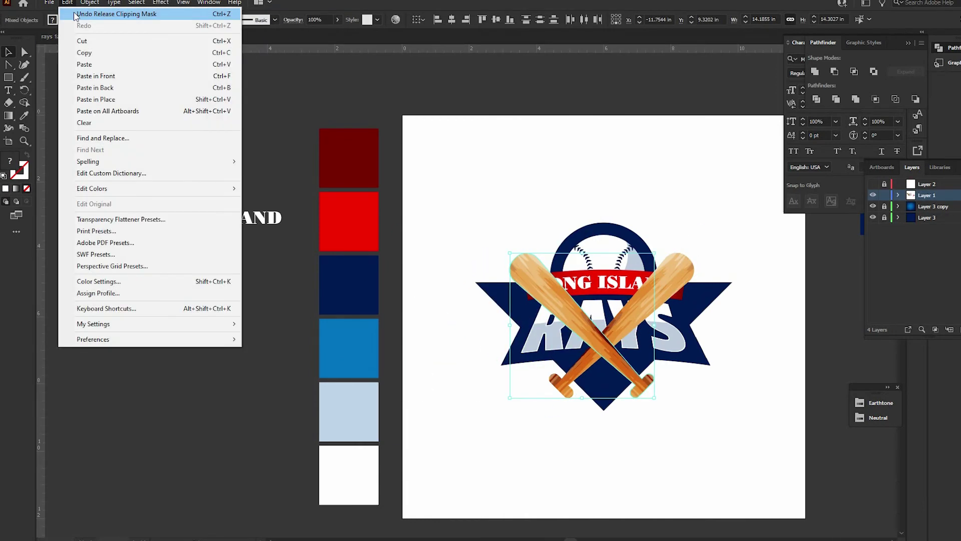
pyautogui.hotkey('ctrl', 'g')
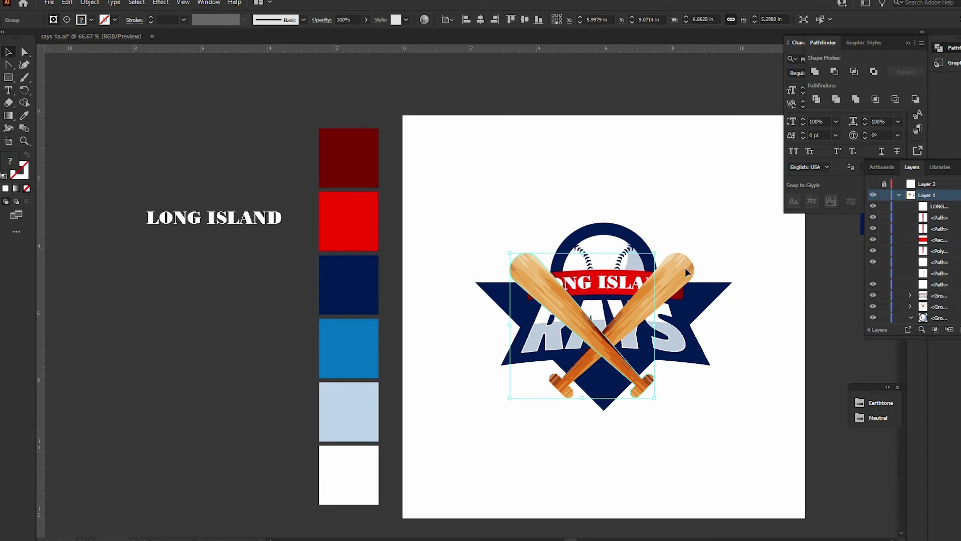
# Step: Send the crossed bats behind the banner and RAYS lettering inside the logo group
pyautogui.keyDown('shift'); pyautogui.click(685, 272); pyautogui.keyUp('shift')
pyautogui.rightClick(536, 268)
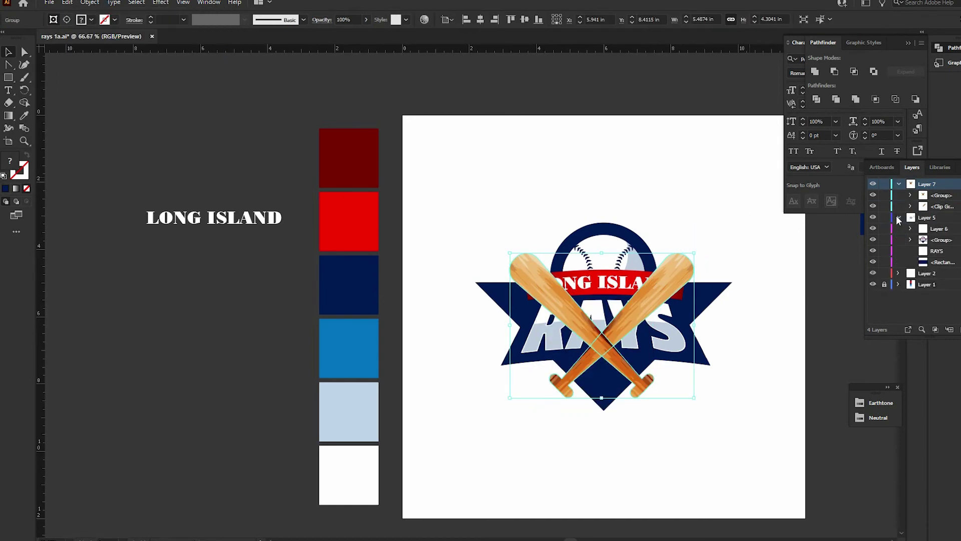
pyautogui.doubleClick(604, 231)
pyautogui.click(737, 115)
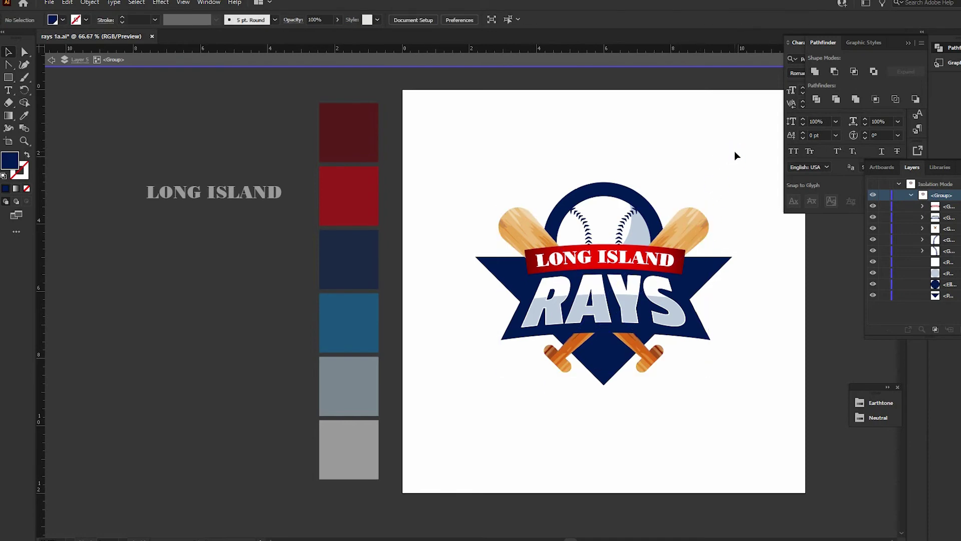
pyautogui.rightClick(615, 199)
# Step: Exit the logo group and place a duplicate of the logo right of the artboard
pyautogui.doubleClick(704, 169)
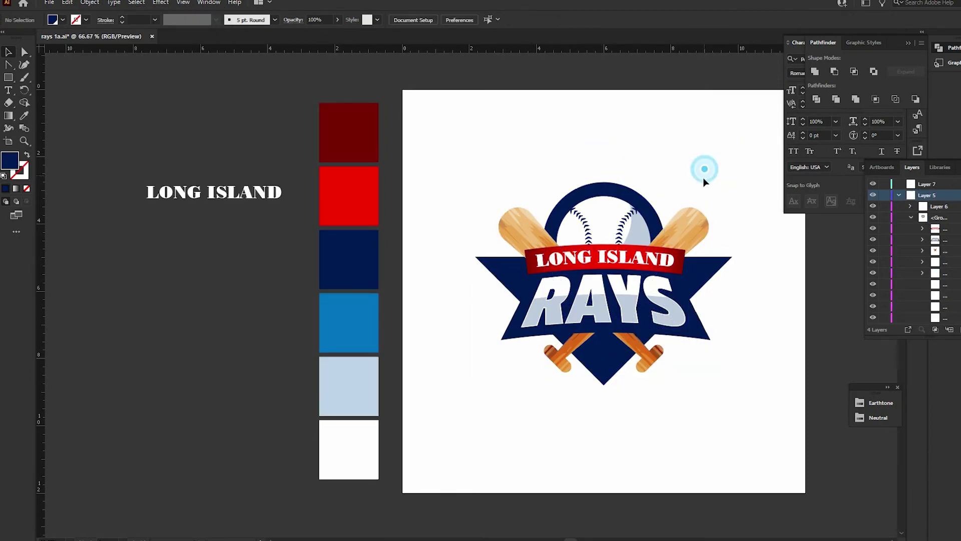
pyautogui.click(898, 195)
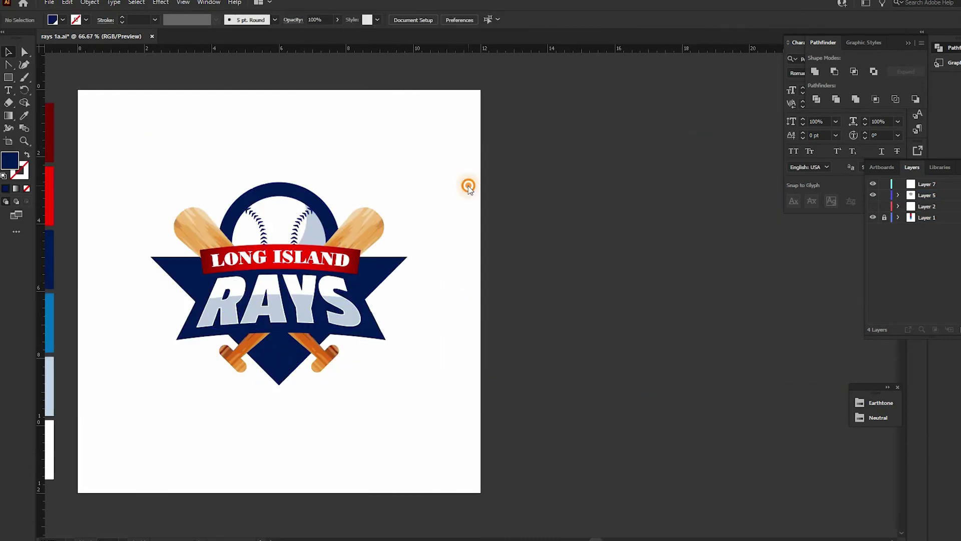
pyautogui.click(67, 2)
pyautogui.click(305, 267)
pyautogui.moveTo(306, 267); pyautogui.dragTo(568, 267)
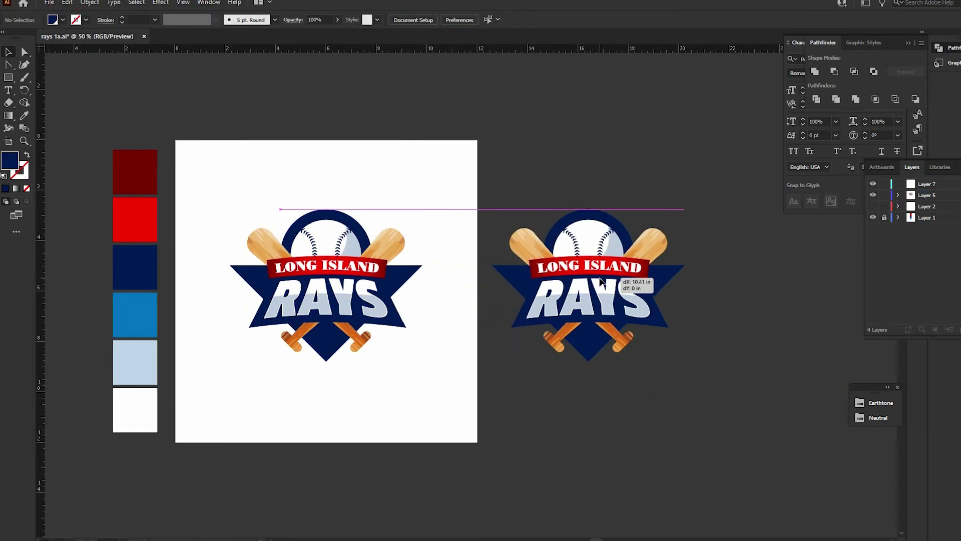
# Step: Expand the duplicate logo, delete one of its bats, and ungroup its pieces
pyautogui.click(90, 3)
pyautogui.click(106, 132)
pyautogui.click(481, 335)
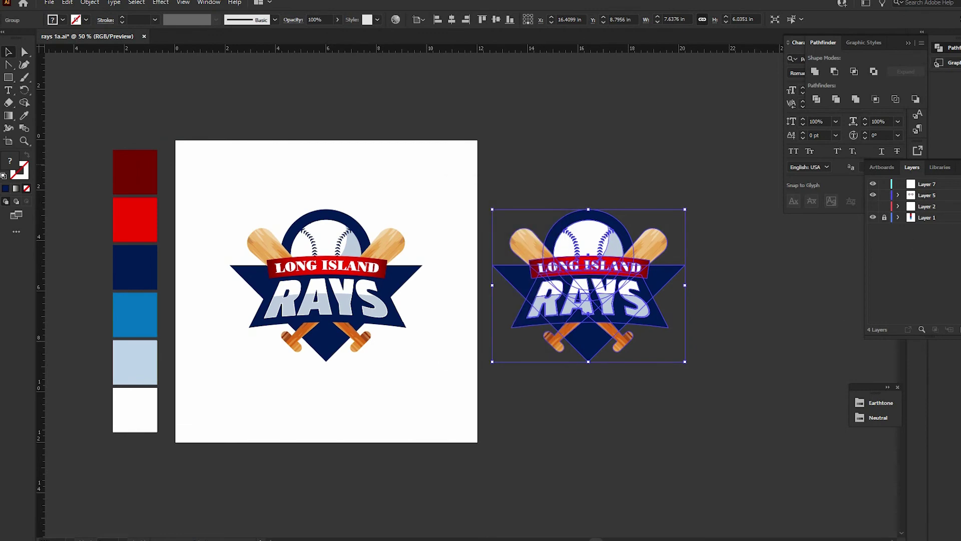
pyautogui.doubleClick(649, 240)
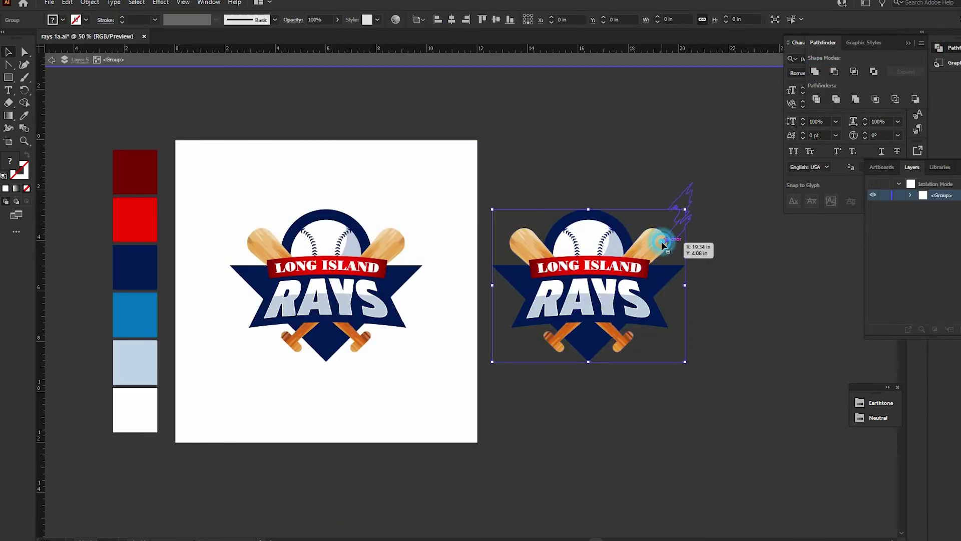
pyautogui.press('Delete')
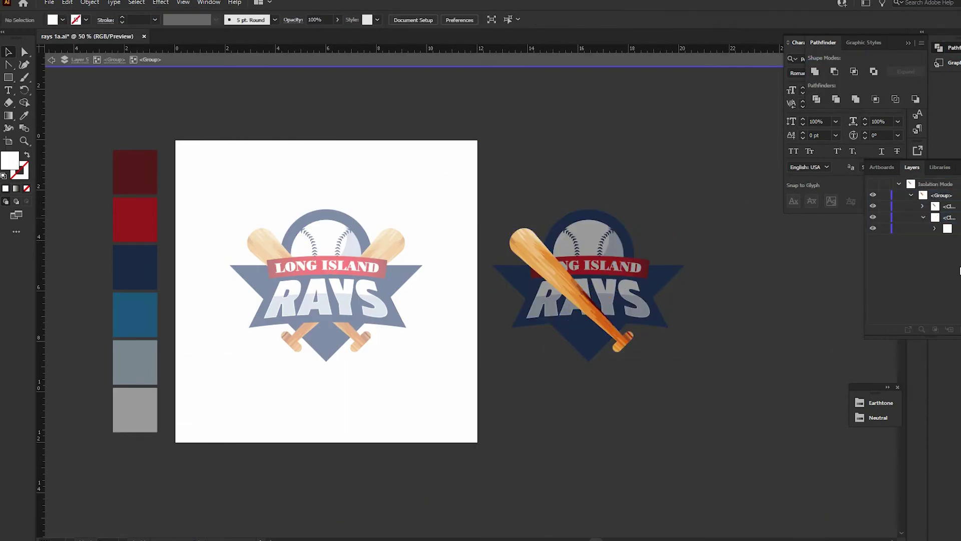
pyautogui.doubleClick(766, 269)
pyautogui.rightClick(683, 247)
pyautogui.click(723, 335)
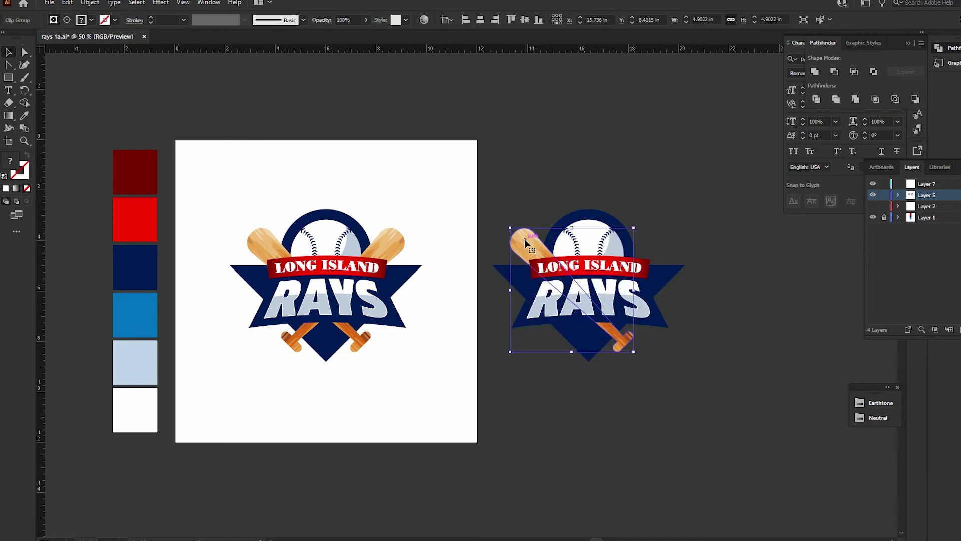
# Step: Merge the duplicate's shapes with Pathfinder Unite into a single white silhouette
pyautogui.press('Delete')
pyautogui.moveTo(521, 253); pyautogui.dragTo(546, 271)
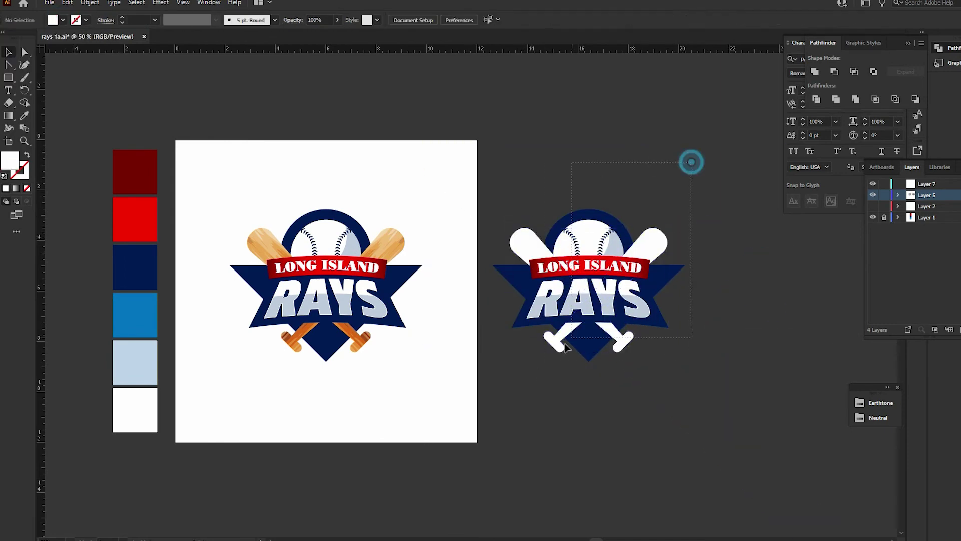
pyautogui.click(89, 3)
pyautogui.click(133, 135)
pyautogui.click(90, 3)
pyautogui.click(404, 200)
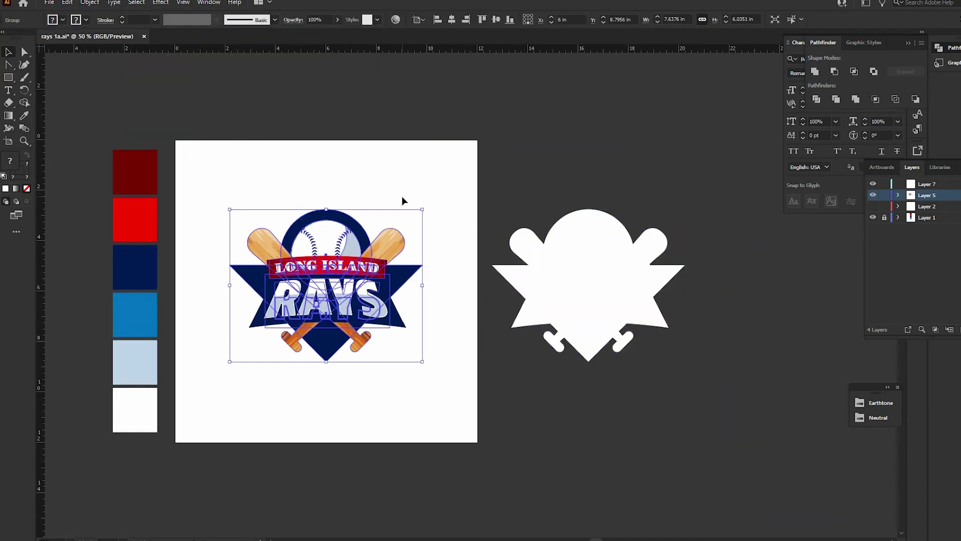
pyautogui.click(496, 19)
pyautogui.click(90, 3)
pyautogui.click(731, 228)
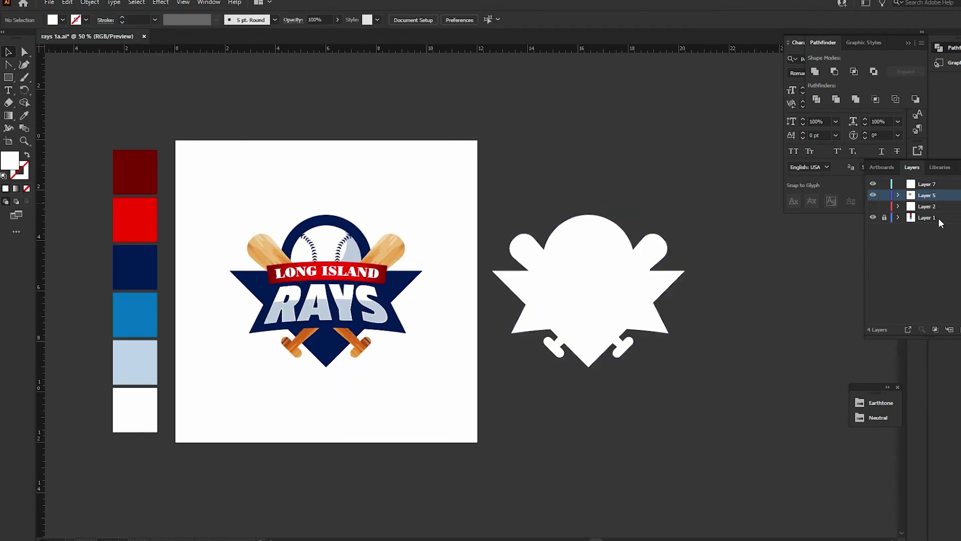
# Step: Draw an artboard-size navy rectangle and enlarge the white silhouette with Offset Path
pyautogui.moveTo(175, 140); pyautogui.dragTo(477, 443)
pyautogui.click(62, 19)
pyautogui.click(30, 60)
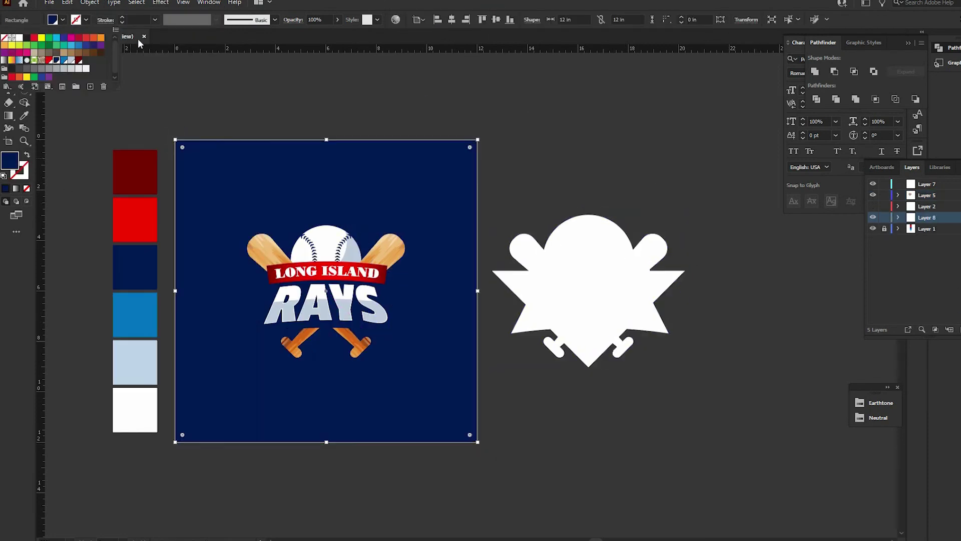
pyautogui.click(588, 290)
pyautogui.click(90, 2)
pyautogui.click(259, 293)
# Step: Move the enlarged silhouette onto the logo and send it behind as a white outline
pyautogui.click(569, 178)
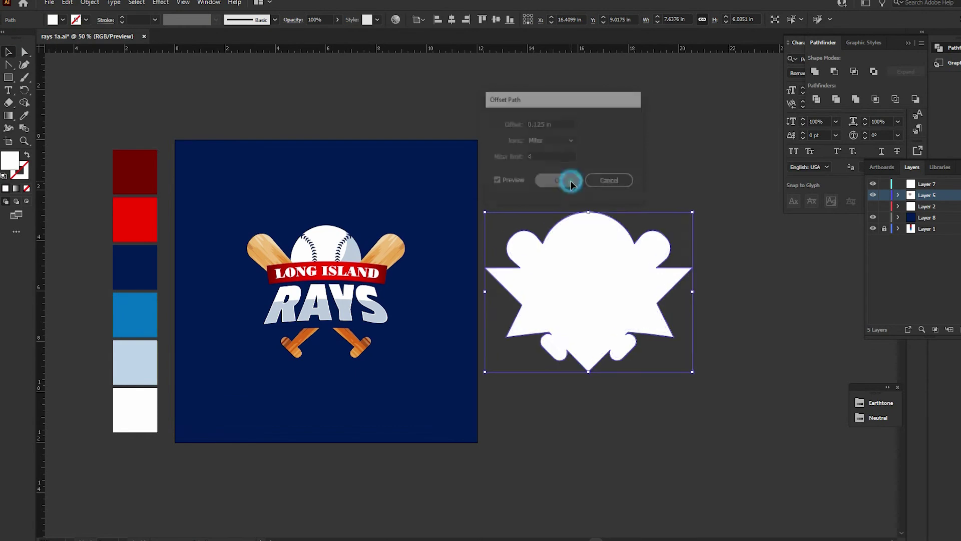
pyautogui.moveTo(635, 326); pyautogui.dragTo(376, 322)
pyautogui.rightClick(361, 284)
pyautogui.click(516, 513)
pyautogui.click(605, 166)
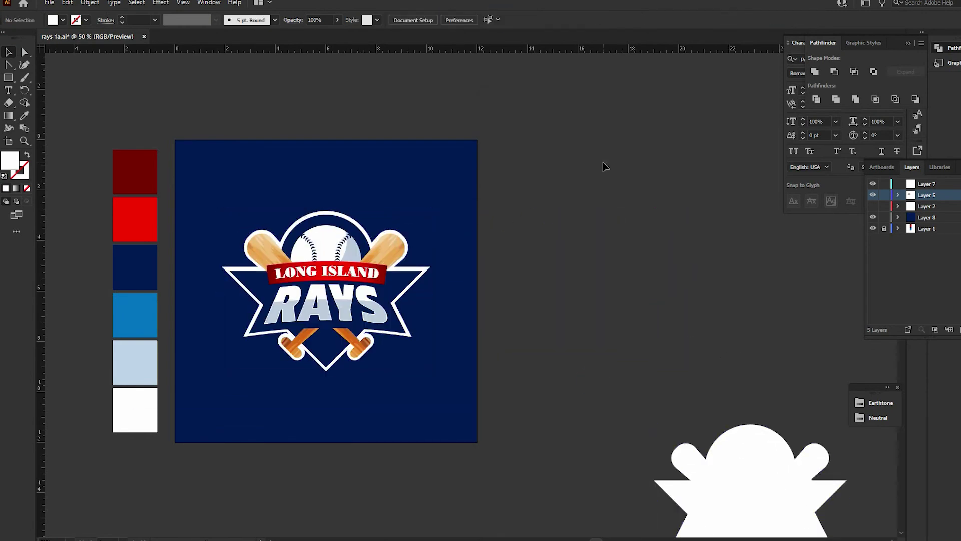
# Step: Center the logo with its outline and give the background a radial blue gradient
pyautogui.click(873, 217)
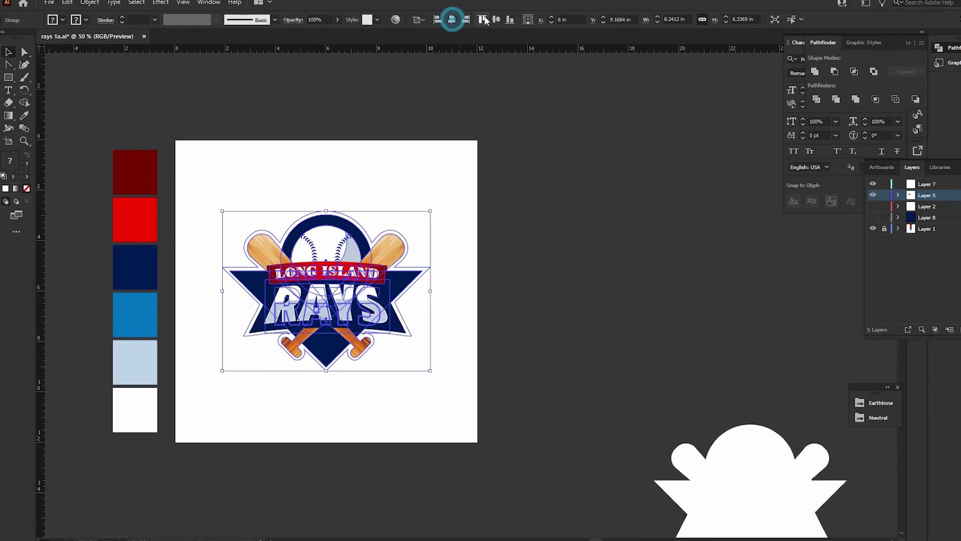
pyautogui.click(873, 194)
pyautogui.click(873, 217)
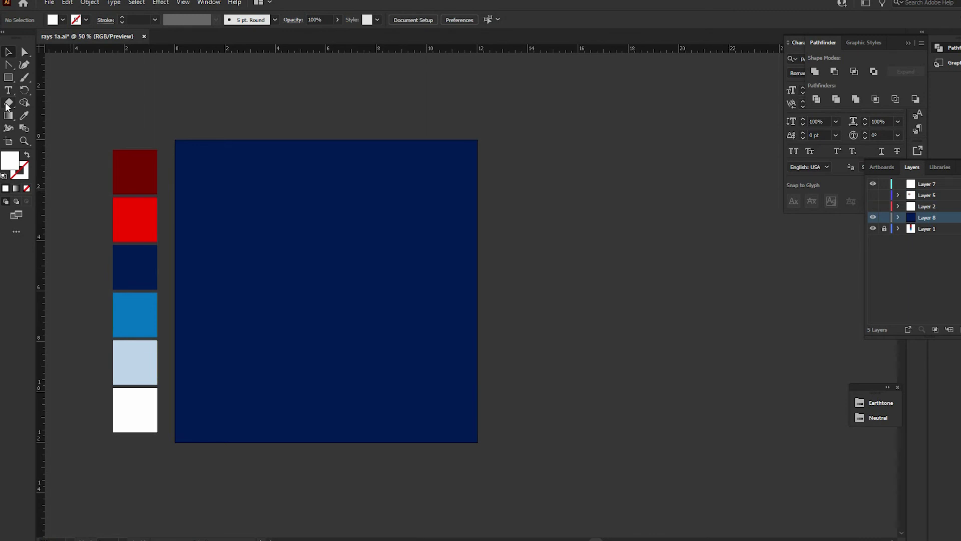
pyautogui.click(328, 285)
pyautogui.click(873, 206)
pyautogui.click(873, 194)
pyautogui.click(638, 237)
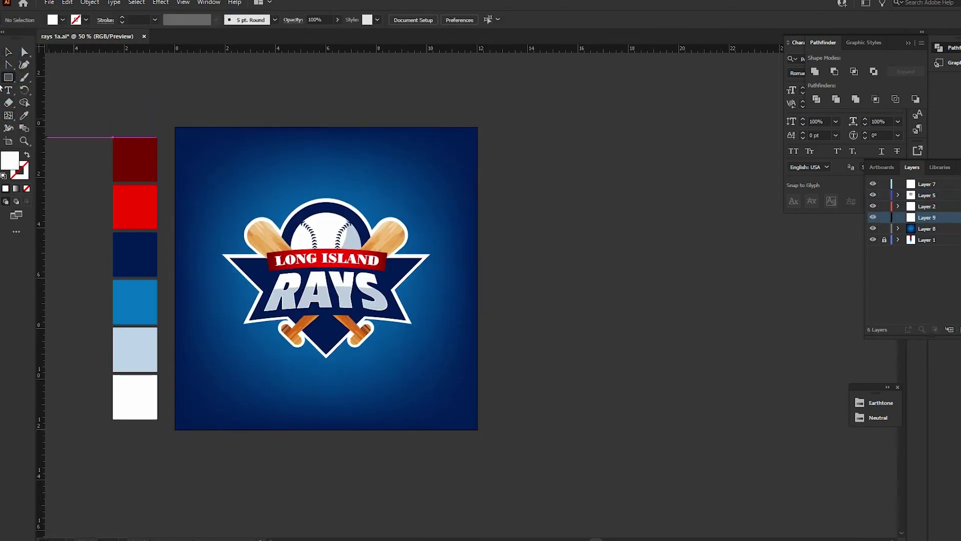
# Step: Draw a tall thin white triangle and mirror a copy into a double-ended vertical spike
pyautogui.moveTo(502, 192); pyautogui.dragTo(503, 174)
pyautogui.press('v')
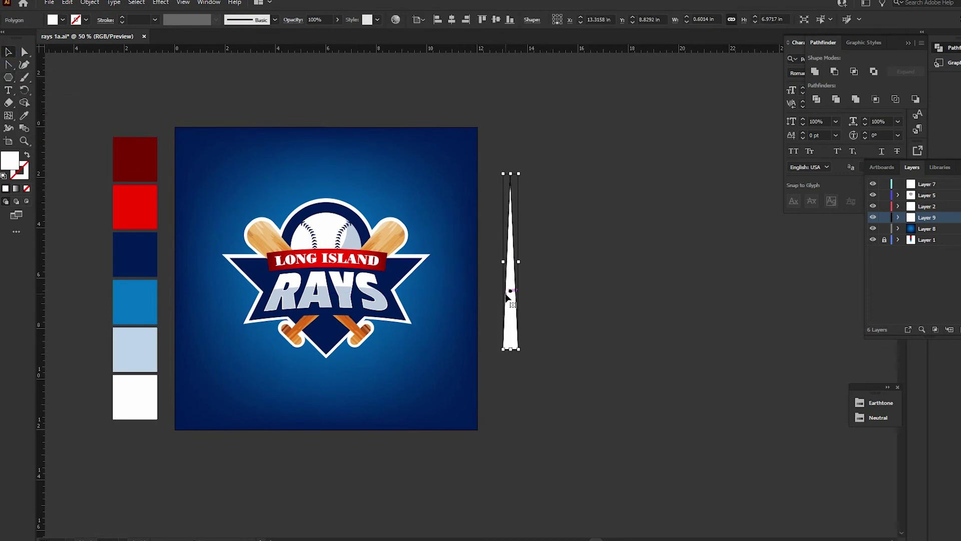
pyautogui.moveTo(556, 198); pyautogui.dragTo(609, 198)
pyautogui.click(67, 3)
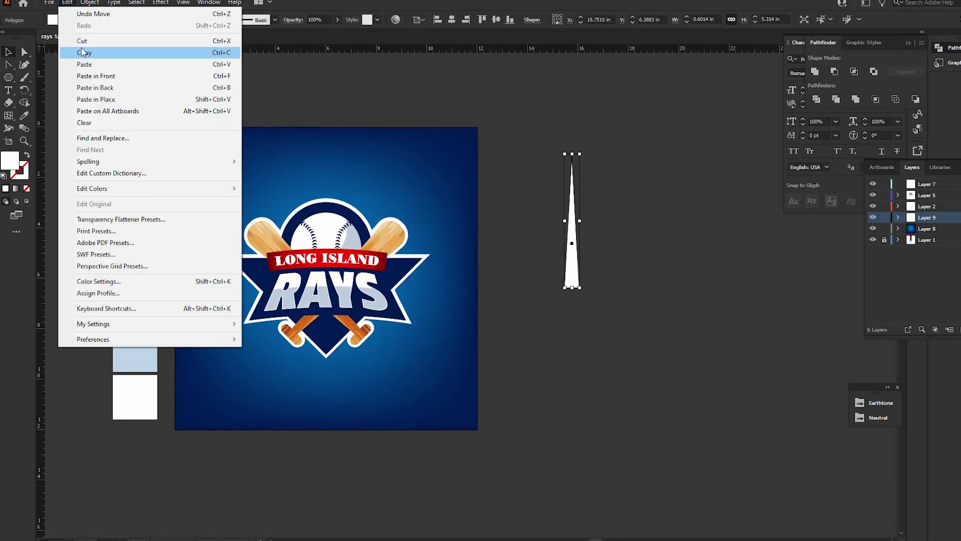
pyautogui.click(123, 129)
pyautogui.click(451, 339)
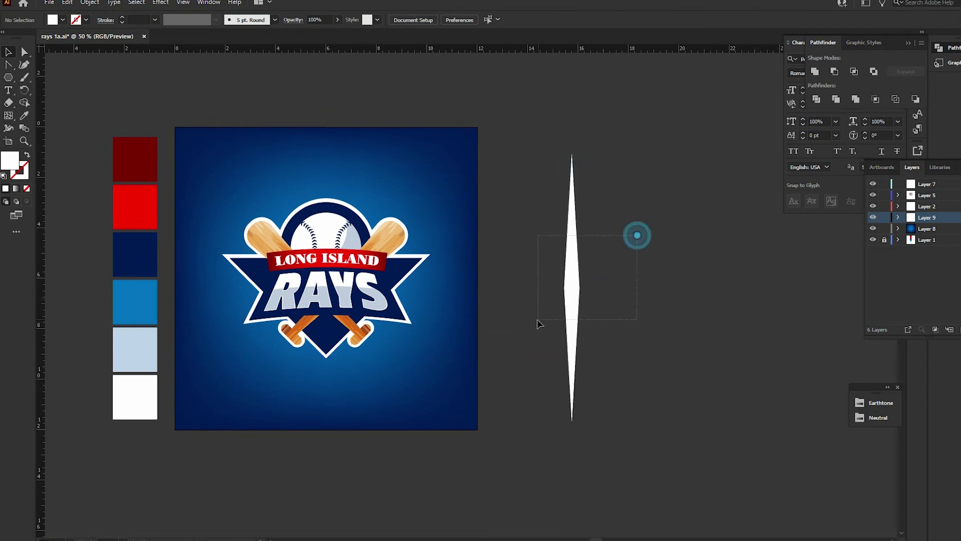
# Step: Rotate a copy of the vertical spike so it crosses as a horizontal spike
pyautogui.moveTo(538, 324); pyautogui.dragTo(537, 325)
pyautogui.click(90, 3)
pyautogui.click(313, 42)
pyautogui.click(786, 178)
pyautogui.click(675, 201)
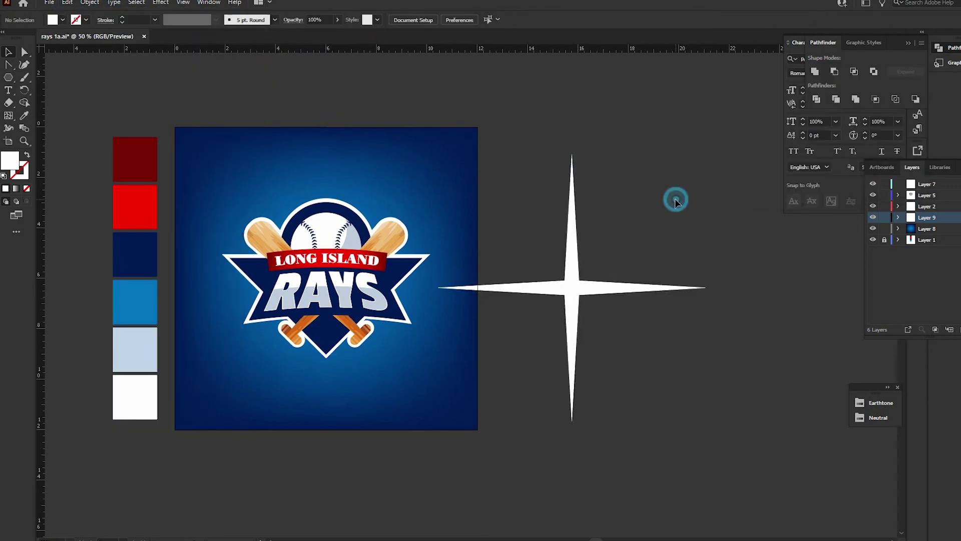
# Step: Add a diagonal spike from the horizontal one and mirror a copy to form an X
pyautogui.click(599, 289)
pyautogui.click(67, 2)
pyautogui.click(782, 178)
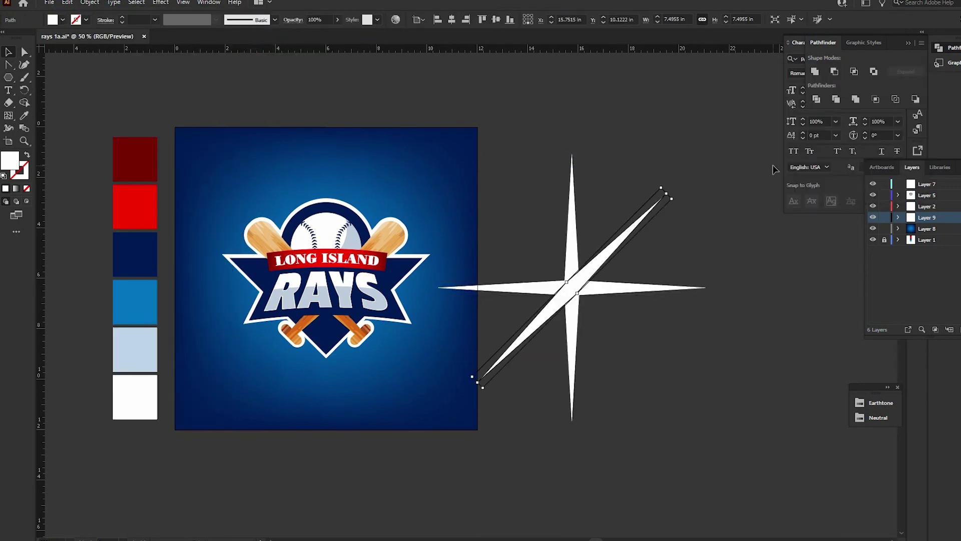
pyautogui.click(67, 3)
pyautogui.click(90, 3)
pyautogui.click(313, 53)
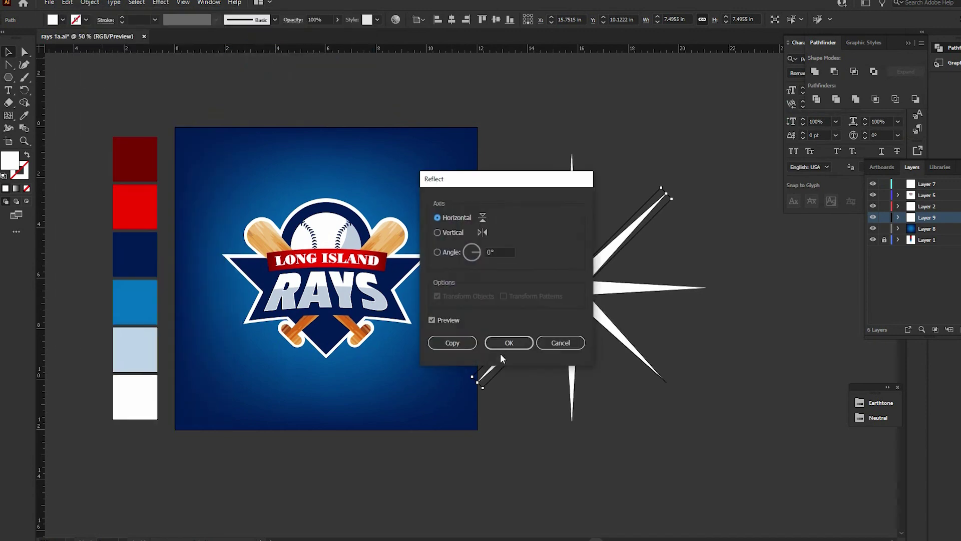
pyautogui.click(452, 342)
# Step: Rotate and mirror another pair of spike copies to add more rays
pyautogui.click(67, 3)
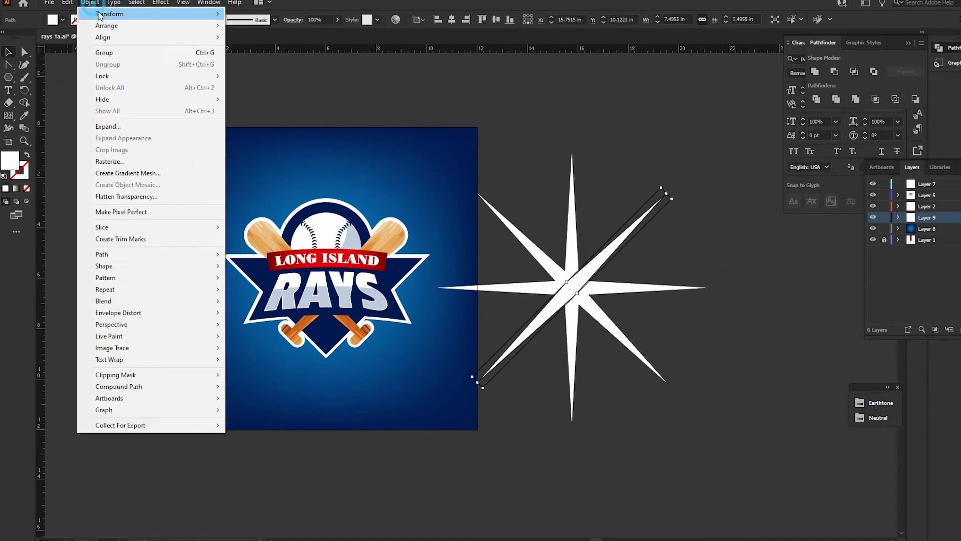
pyautogui.click(313, 43)
pyautogui.click(783, 178)
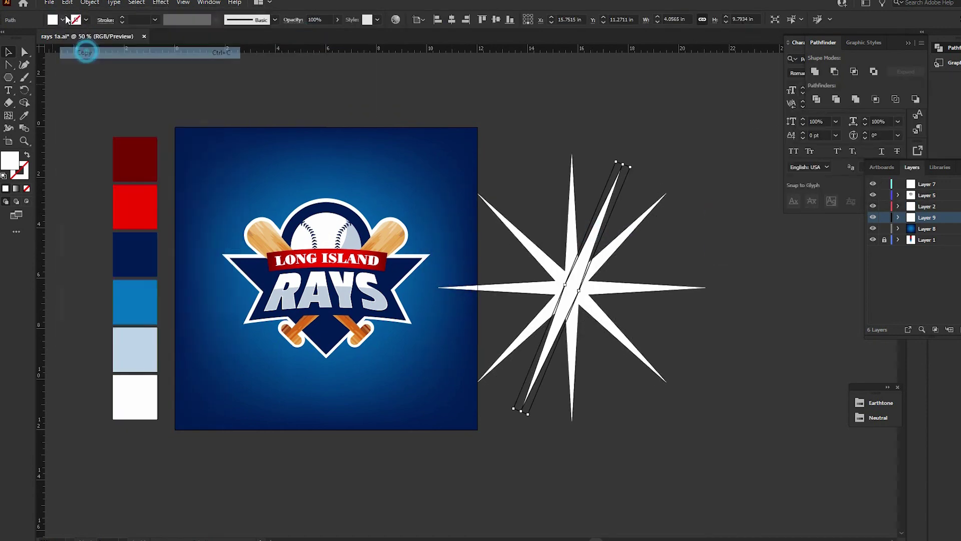
pyautogui.click(90, 3)
pyautogui.click(313, 53)
pyautogui.click(453, 342)
pyautogui.click(785, 312)
# Step: Rotate a copy of the horizontal spike to a new diagonal angle
pyautogui.click(67, 3)
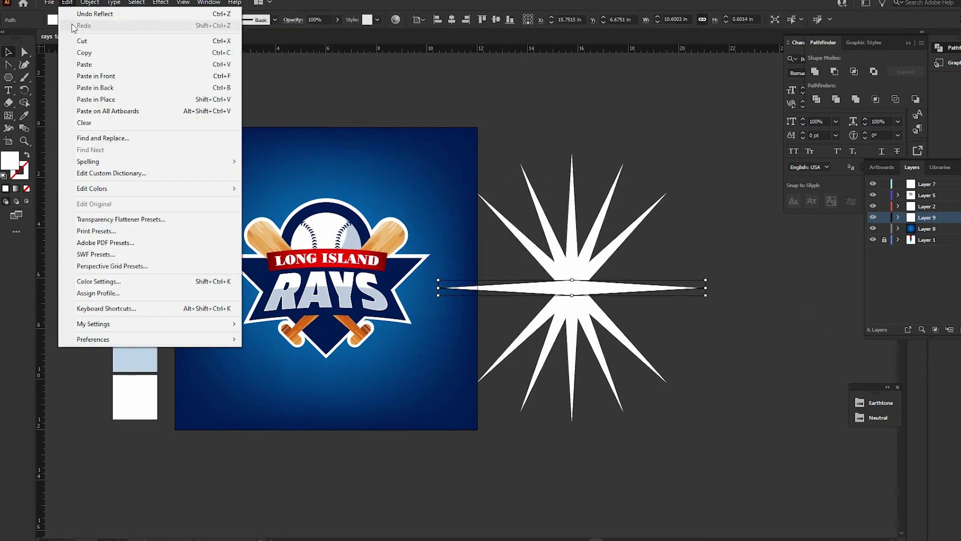
pyautogui.click(120, 70)
pyautogui.click(89, 2)
pyautogui.click(280, 40)
pyautogui.press('Return')
# Step: Mirror the last diagonal spike, group all spikes, and move the starburst behind the logo
pyautogui.click(67, 2)
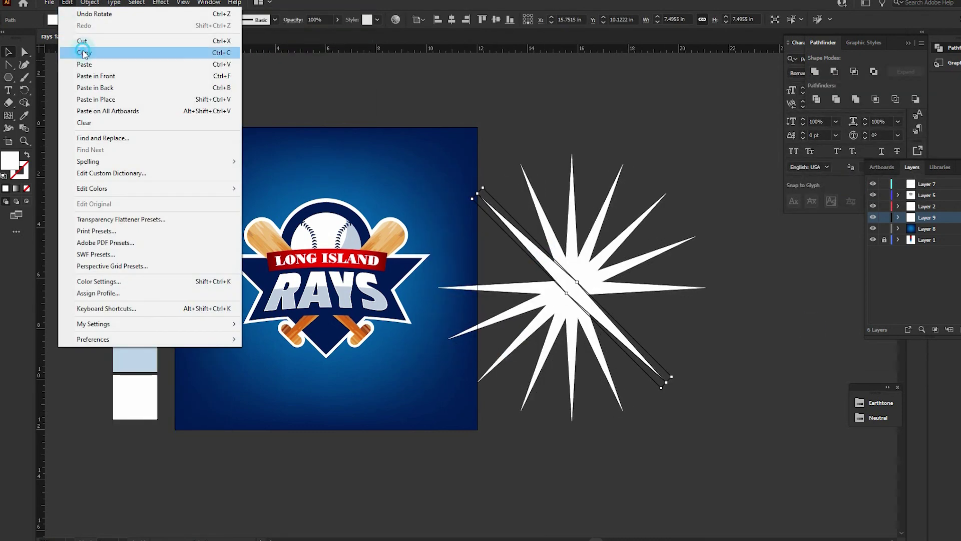
pyautogui.click(80, 47)
pyautogui.click(90, 2)
pyautogui.click(280, 52)
pyautogui.press('Return')
pyautogui.moveTo(592, 290); pyautogui.dragTo(346, 279)
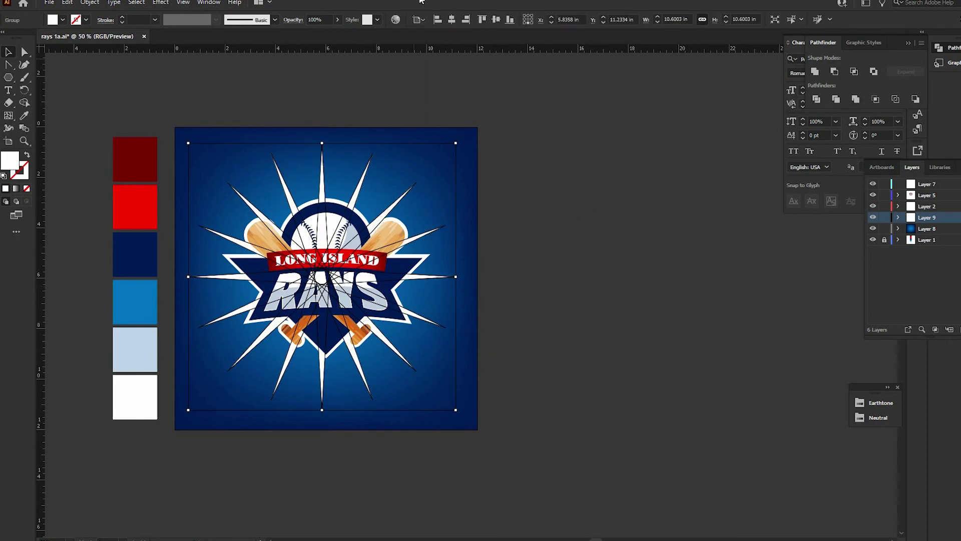
pyautogui.click(884, 228)
pyautogui.scroll(-1, 618, 168)
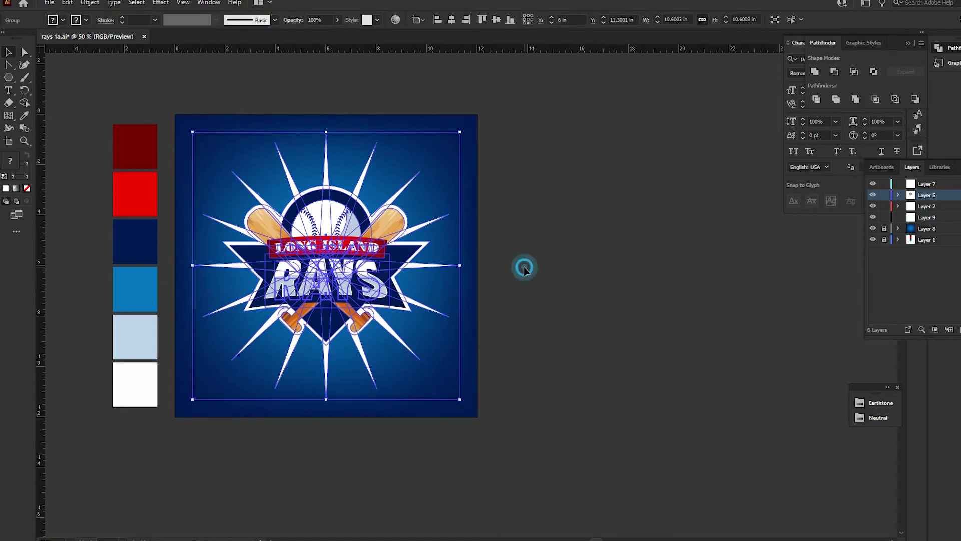
pyautogui.doubleClick(319, 215)
pyautogui.click(319, 215)
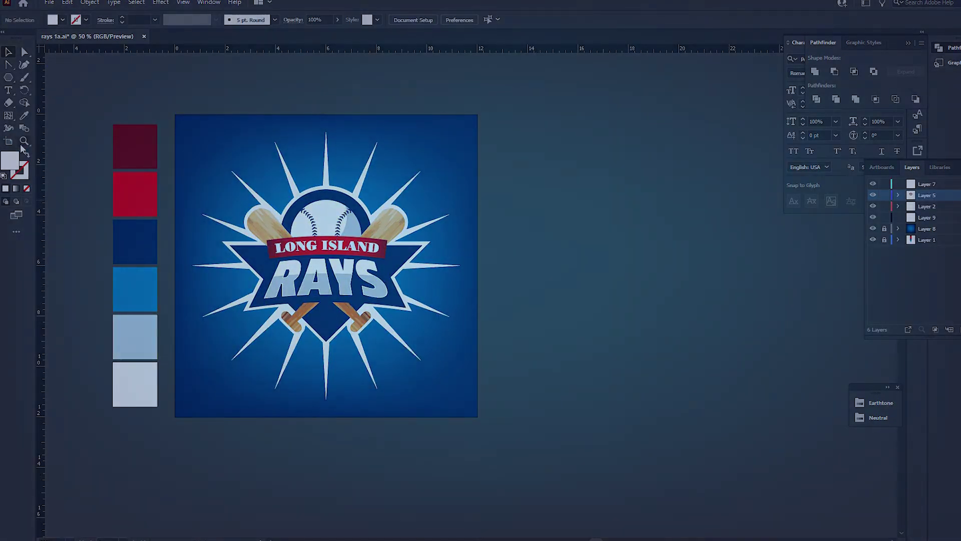